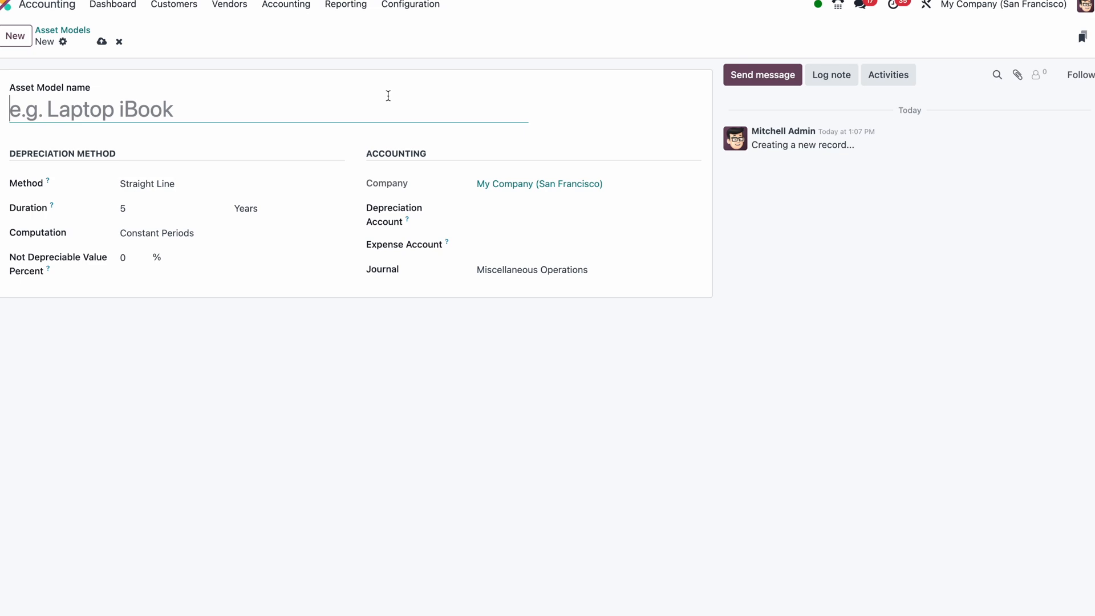
Search the chart of accounts for "fix" and open the Fixed Asset account
click(417, 14)
click(416, 16)
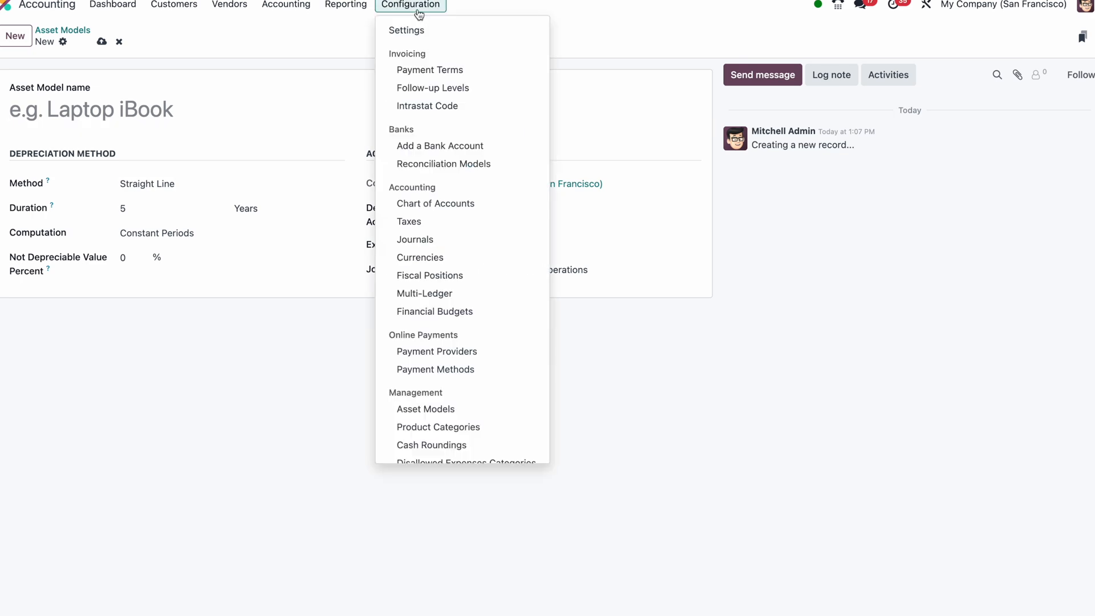
click(428, 201)
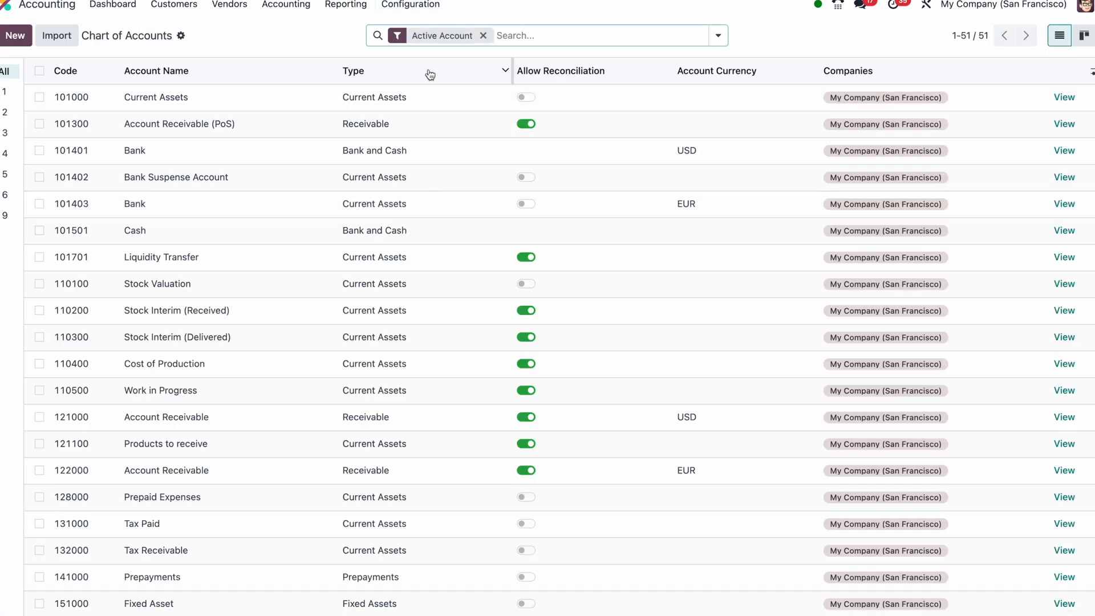
text(fix)
key(Return)
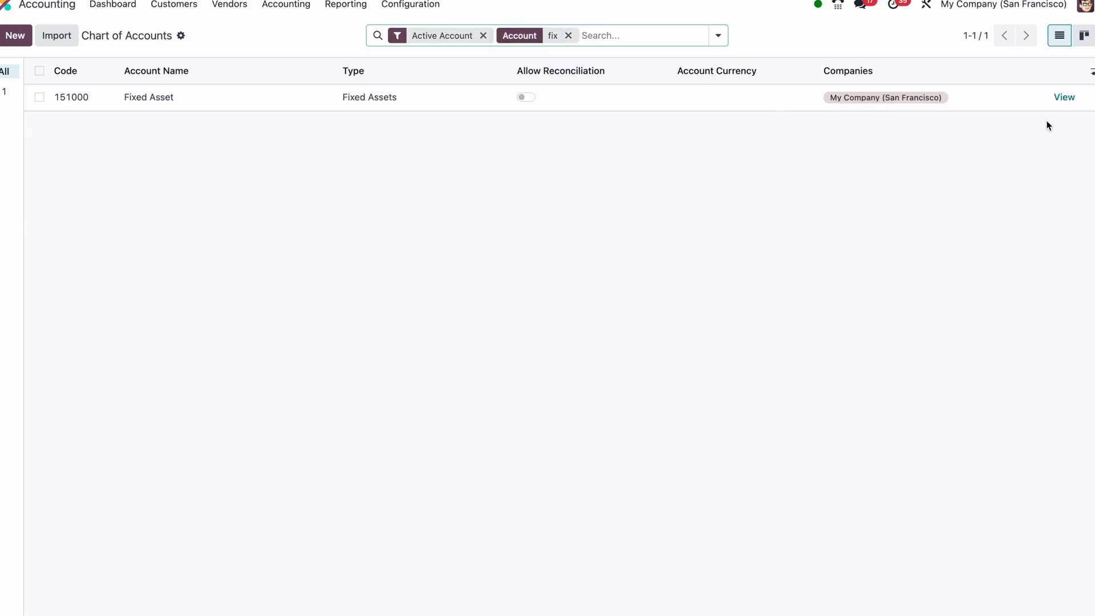
click(1064, 97)
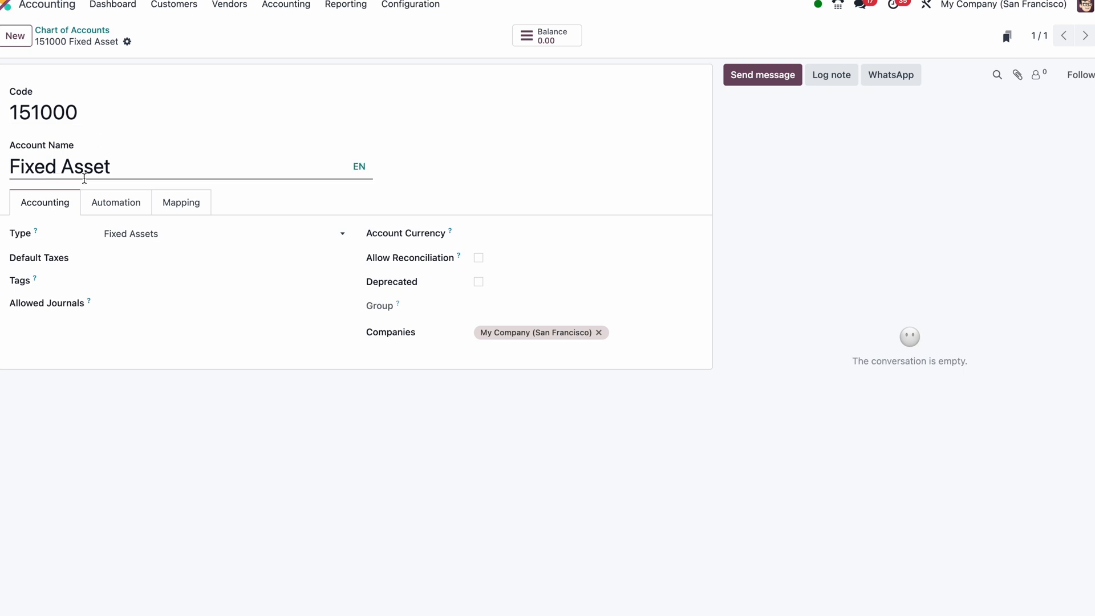
Duplicate the Fixed Asset account and name the copy "Motor Vehicle"
click(126, 42)
click(144, 72)
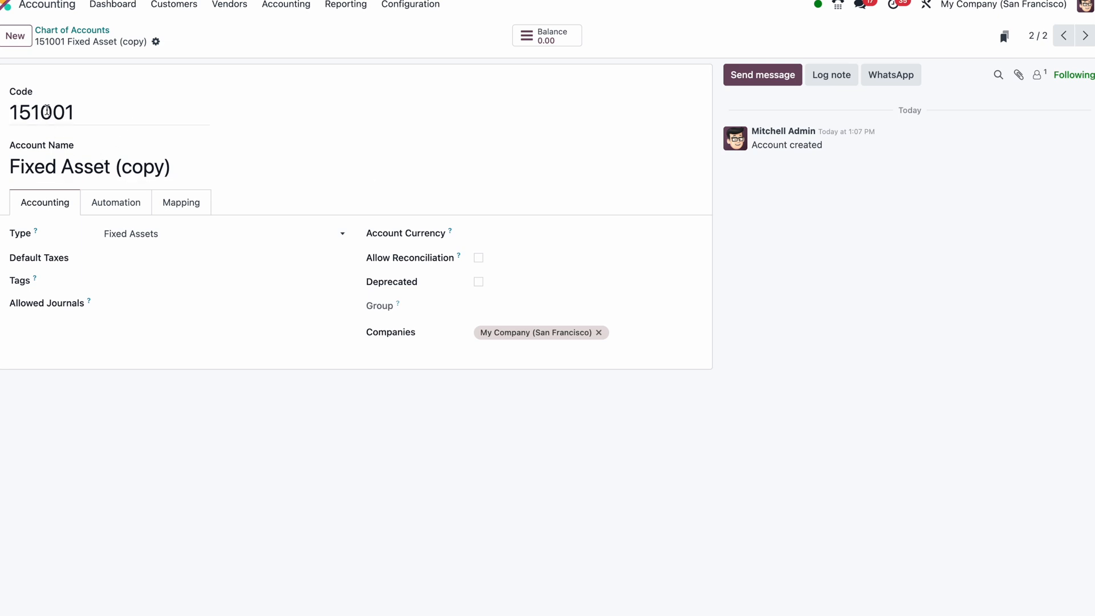
triple_click(113, 167)
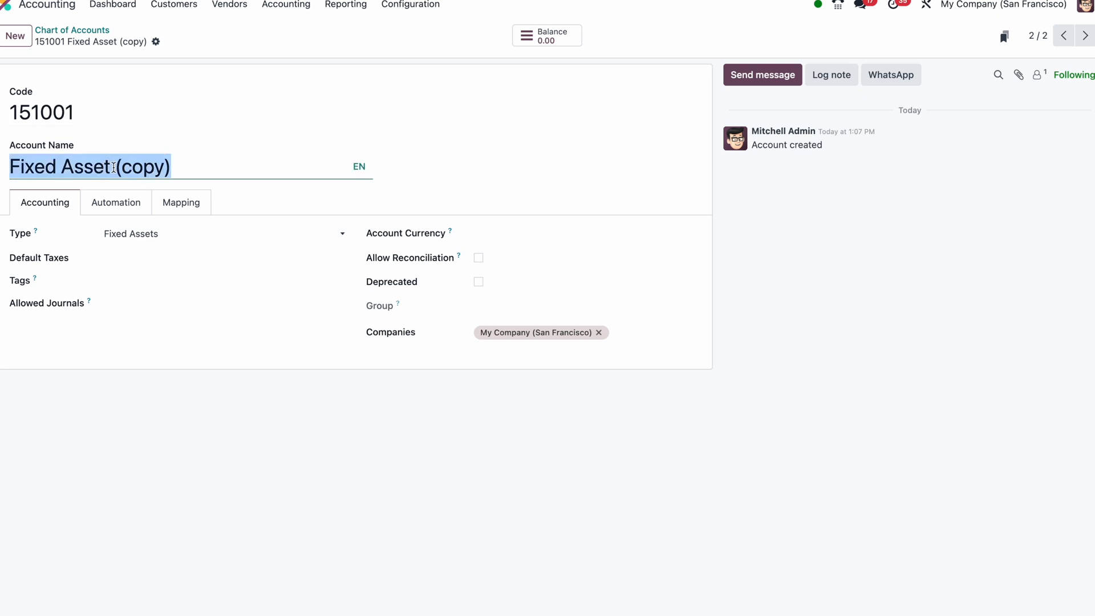
text(Motor)
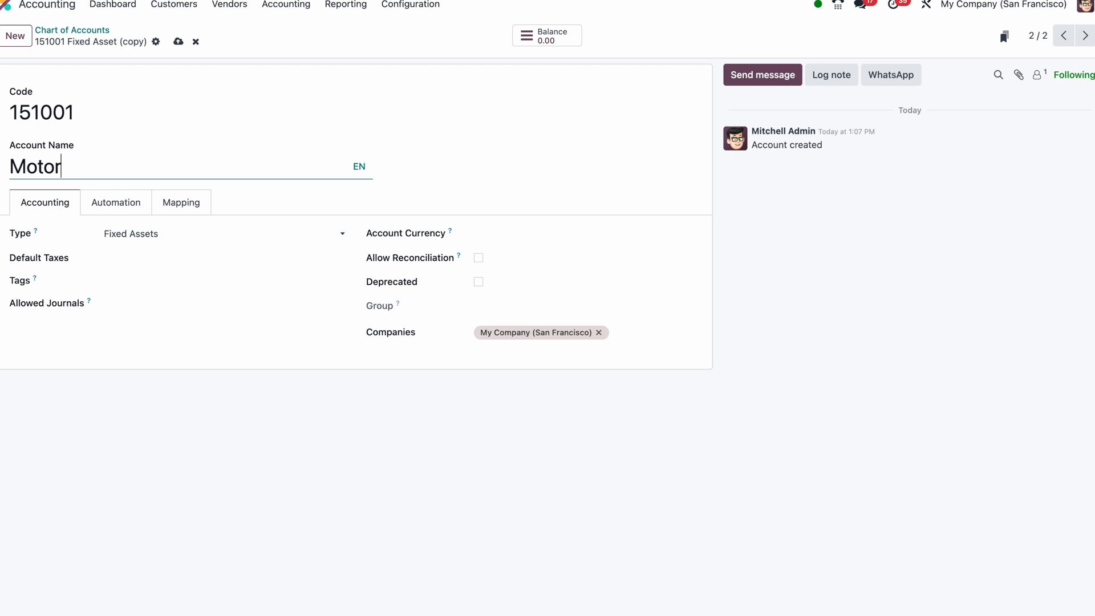
text( Vehicle)
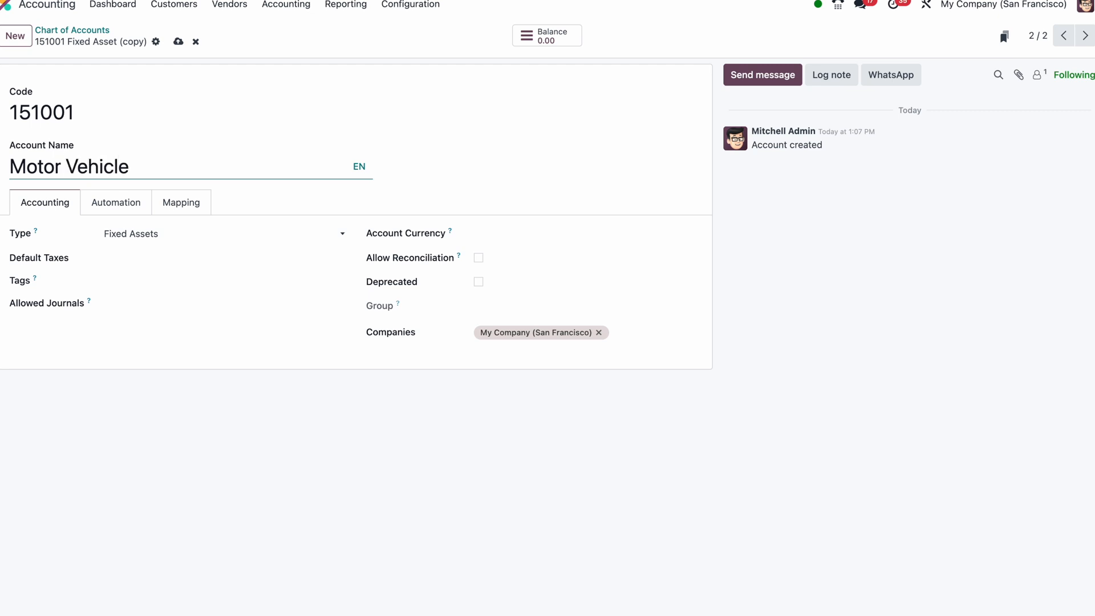
Set the Motor Vehicle account's asset automation to Create in draft with Manage Items enabled, and save the account
click(120, 211)
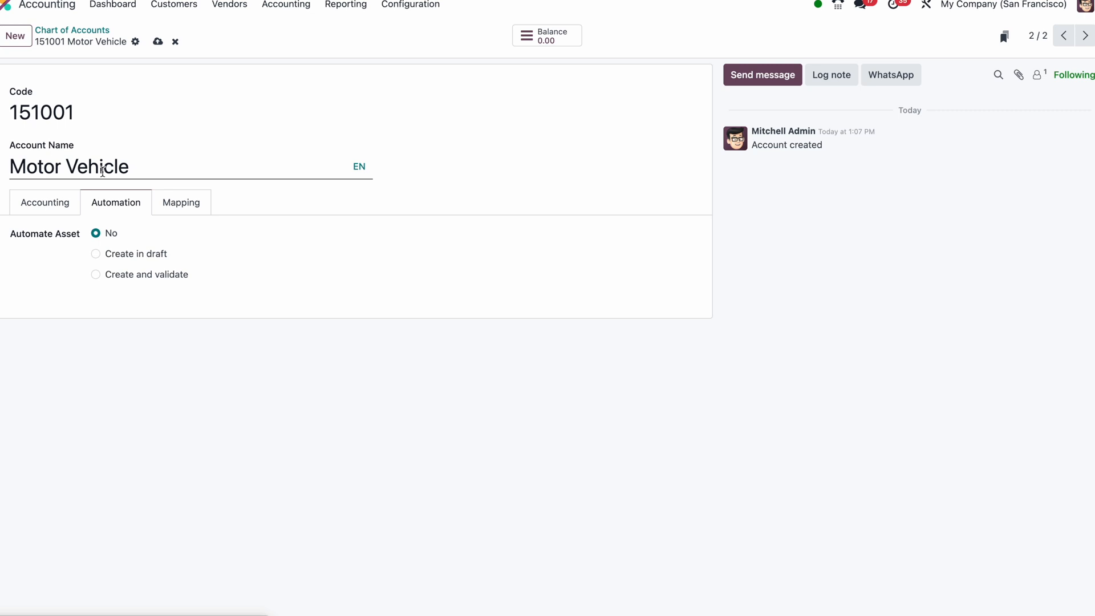
click(73, 211)
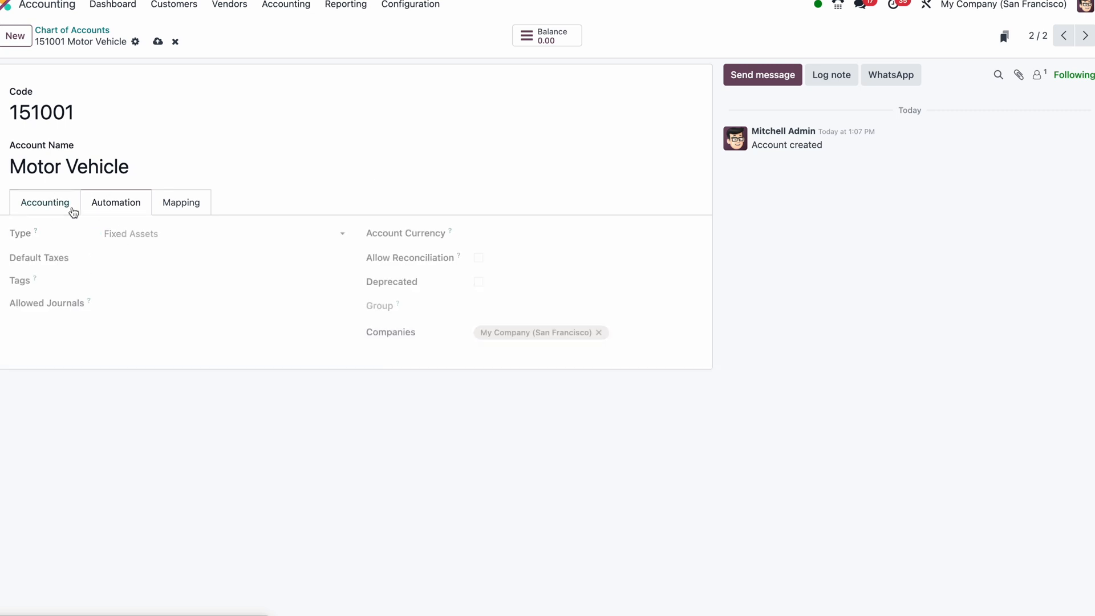
click(109, 206)
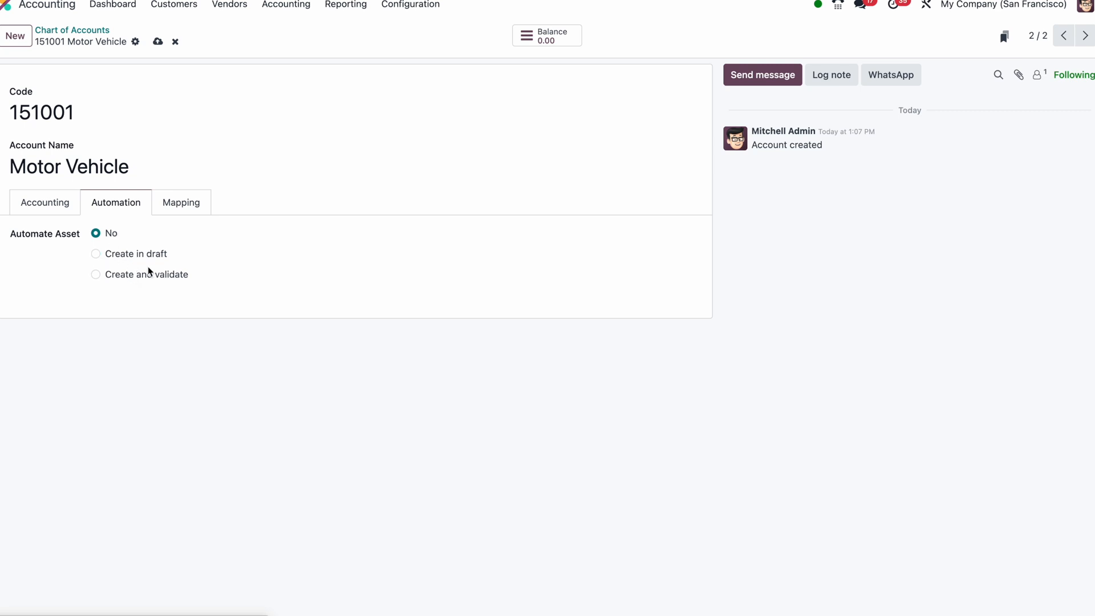
click(140, 260)
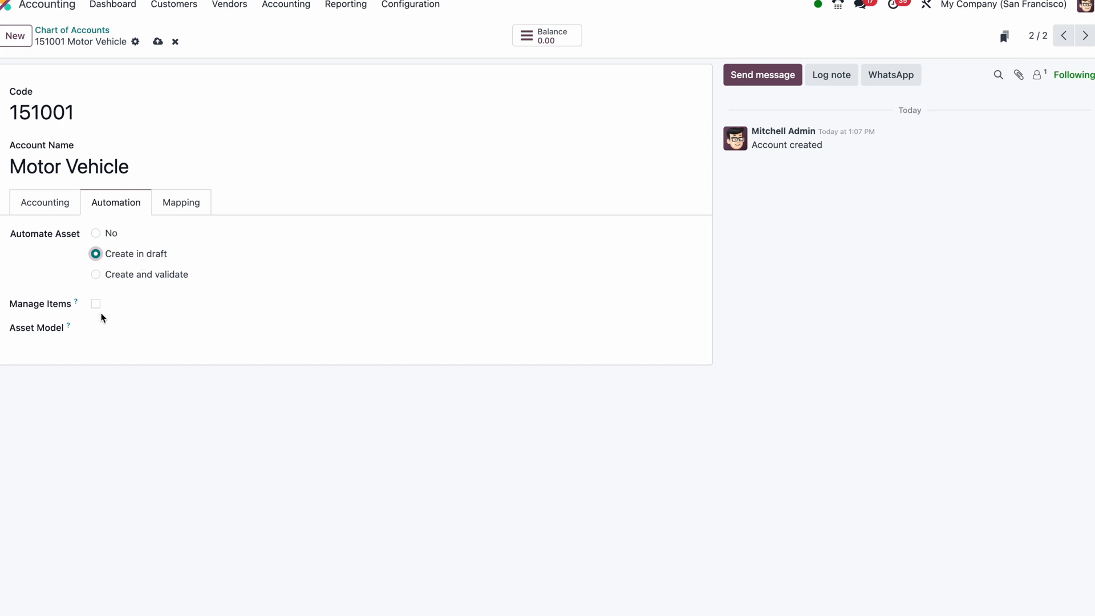
mouse_move(78, 307)
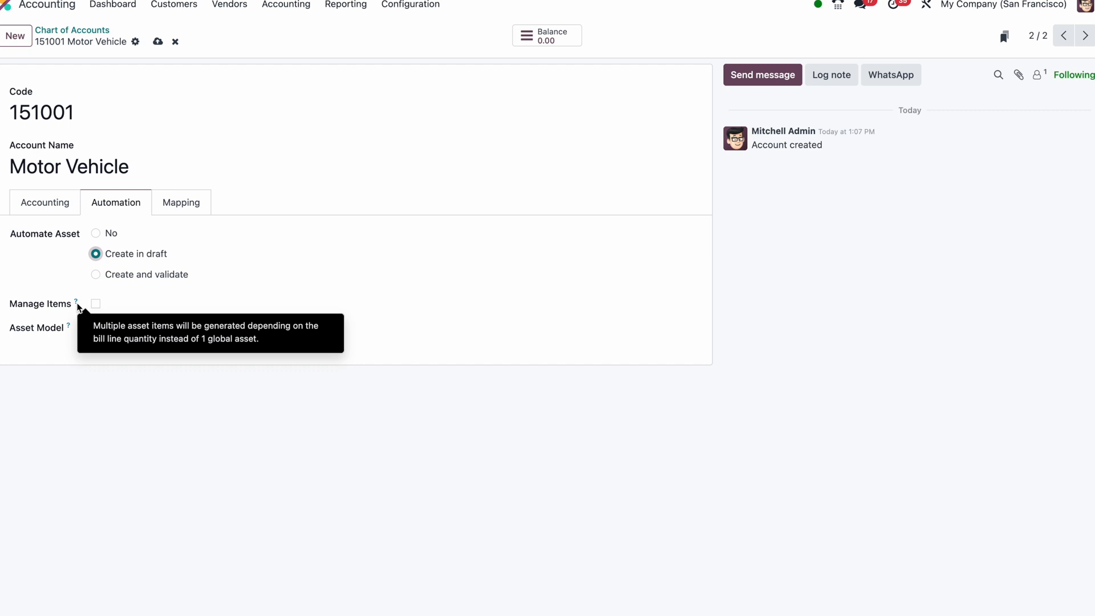
click(96, 304)
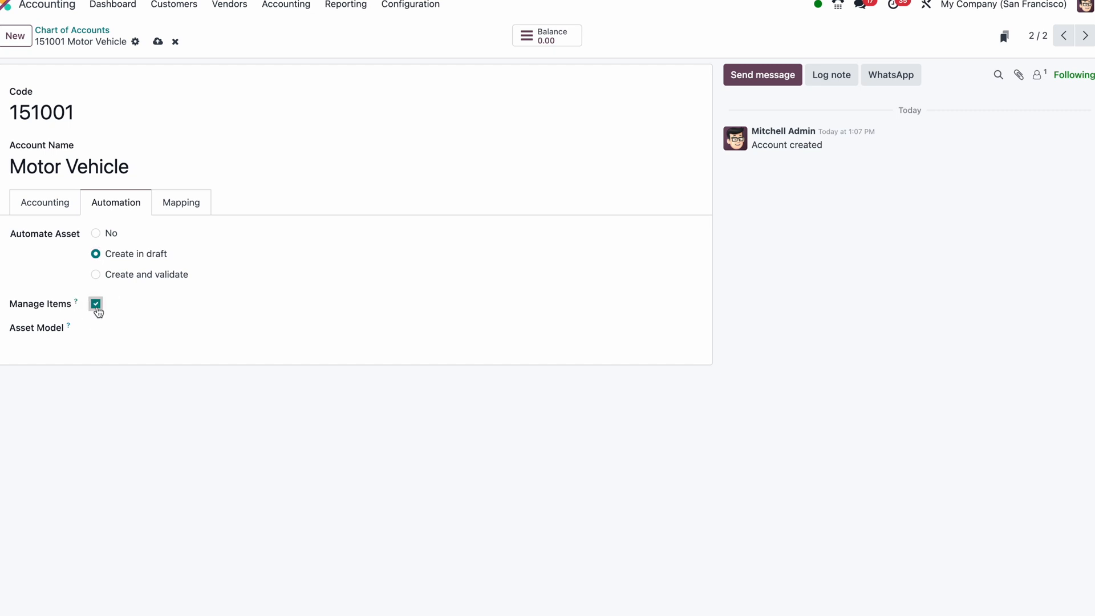
click(108, 334)
click(66, 348)
click(156, 41)
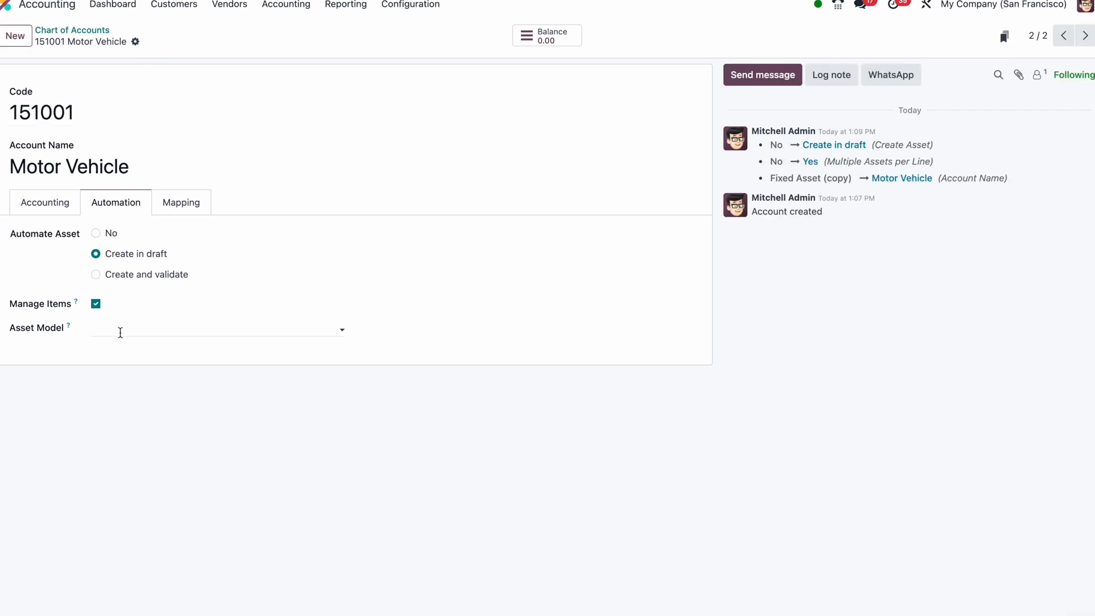
Duplicate the Motor Vehicle account and name the copy "Acc. Depreciation of Motor Vehicle"
click(63, 209)
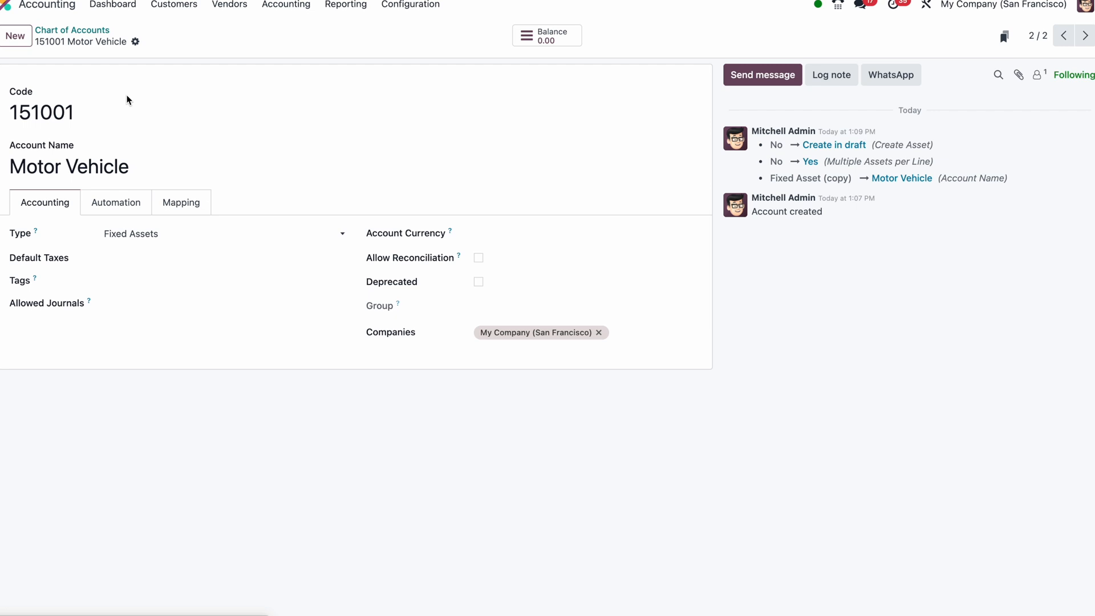
click(136, 42)
click(162, 72)
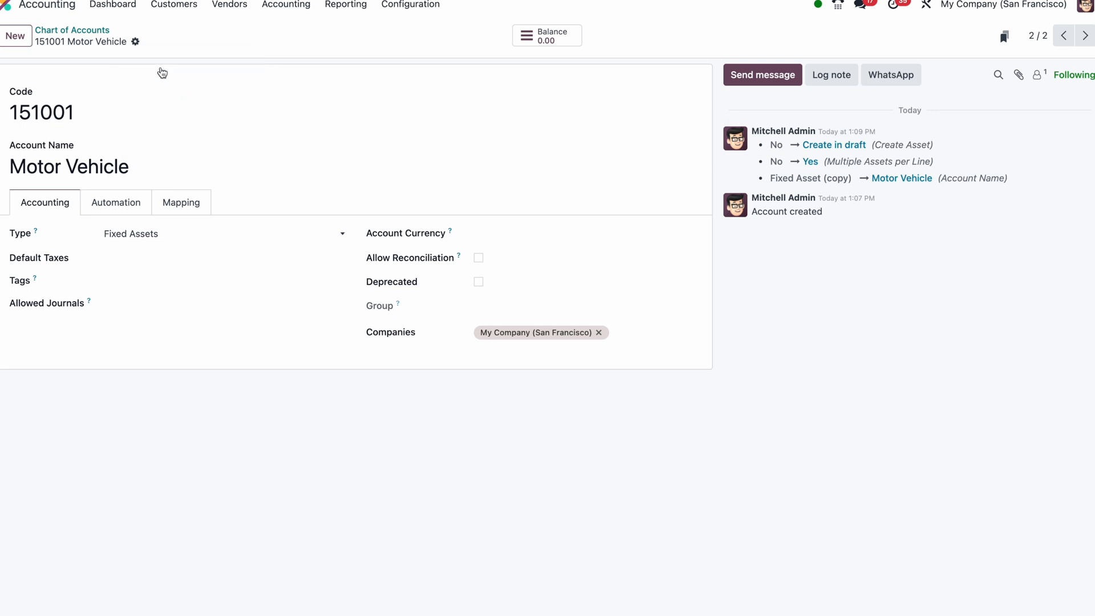
text(Acc)
text(. De)
key(BackSpace)
text(Depreciation of)
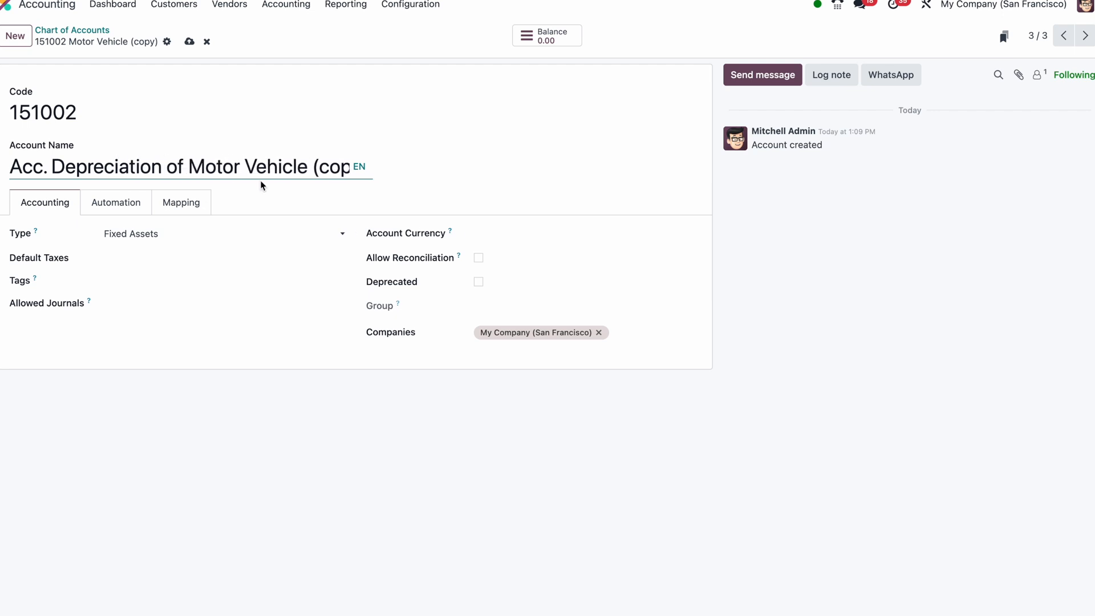
drag(308, 170, 398, 181)
key(BackSpace)
Set Automate Asset to No for the accumulated depreciation account and save it
click(140, 203)
click(96, 234)
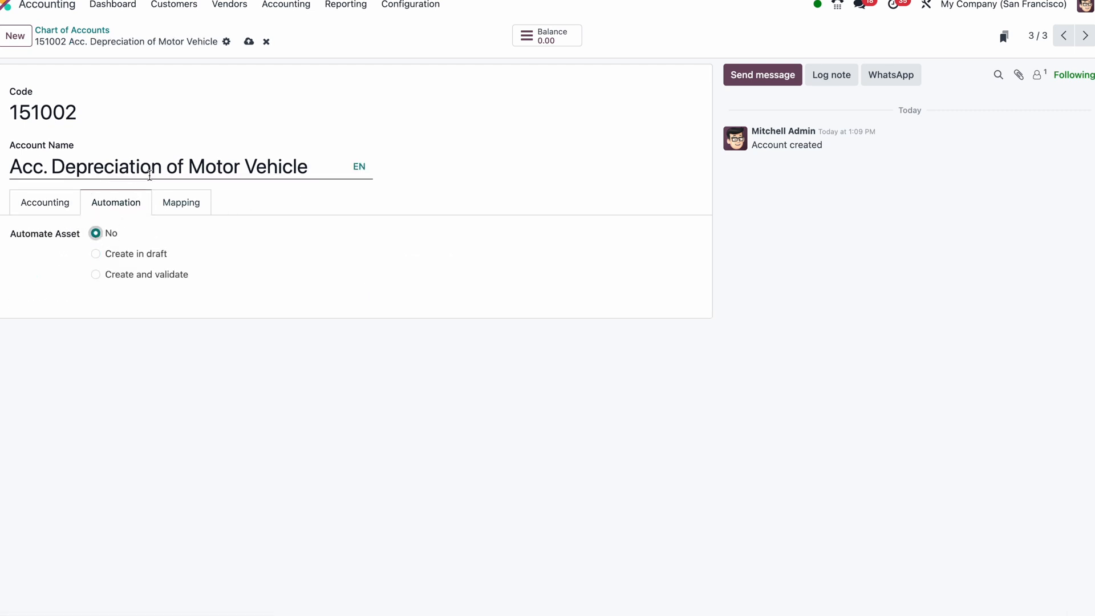
click(65, 209)
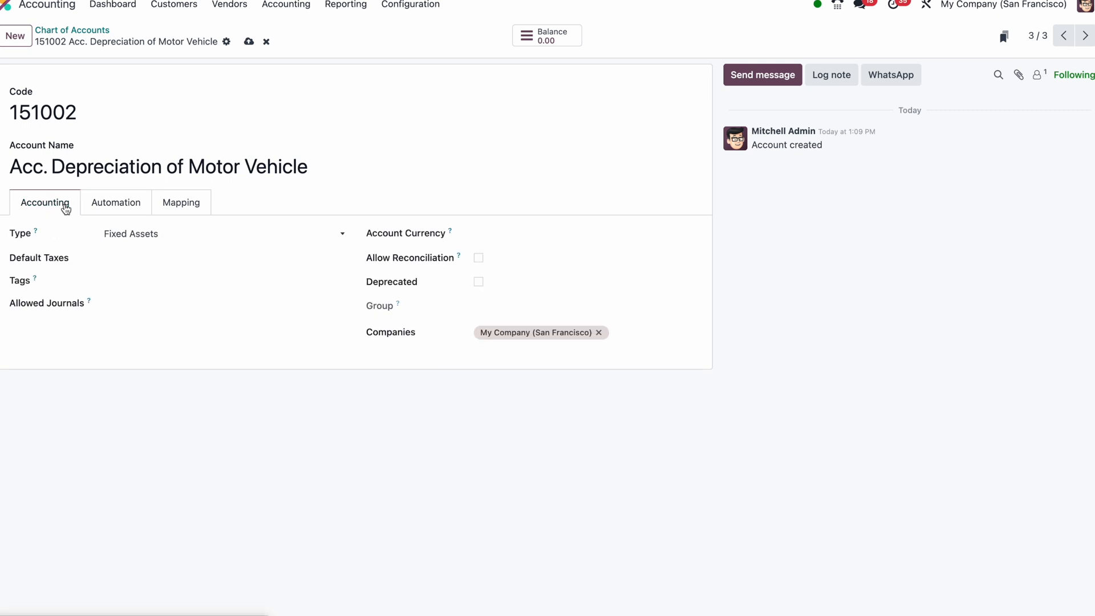
click(248, 41)
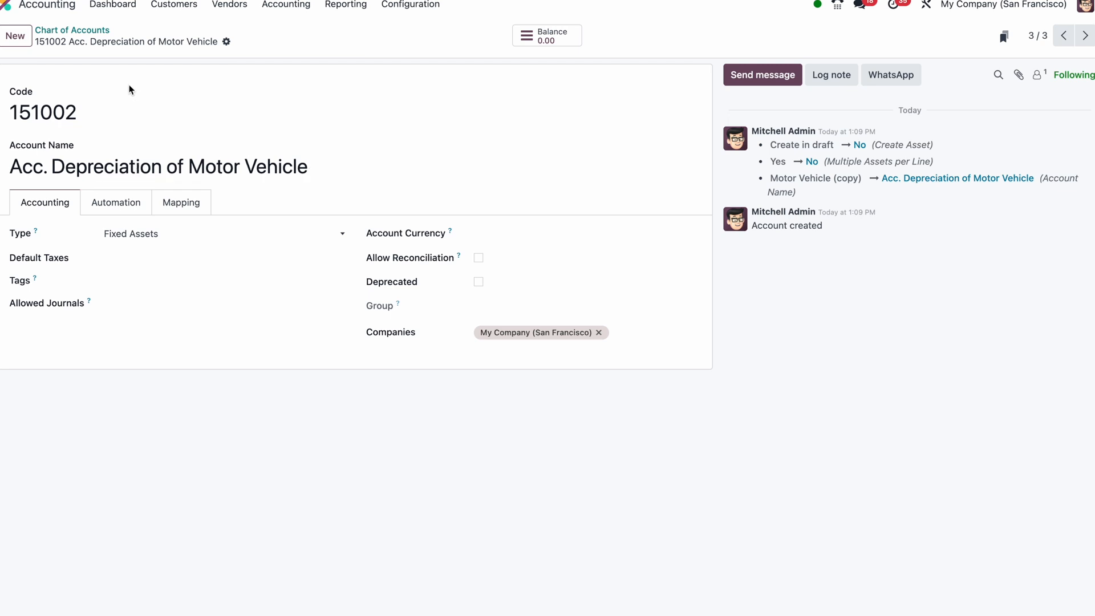
Search the chart of accounts for "exp" instead of the previous filter and open the Salary Expenses account
click(72, 30)
key(BackSpace)
text(exp)
key(Return)
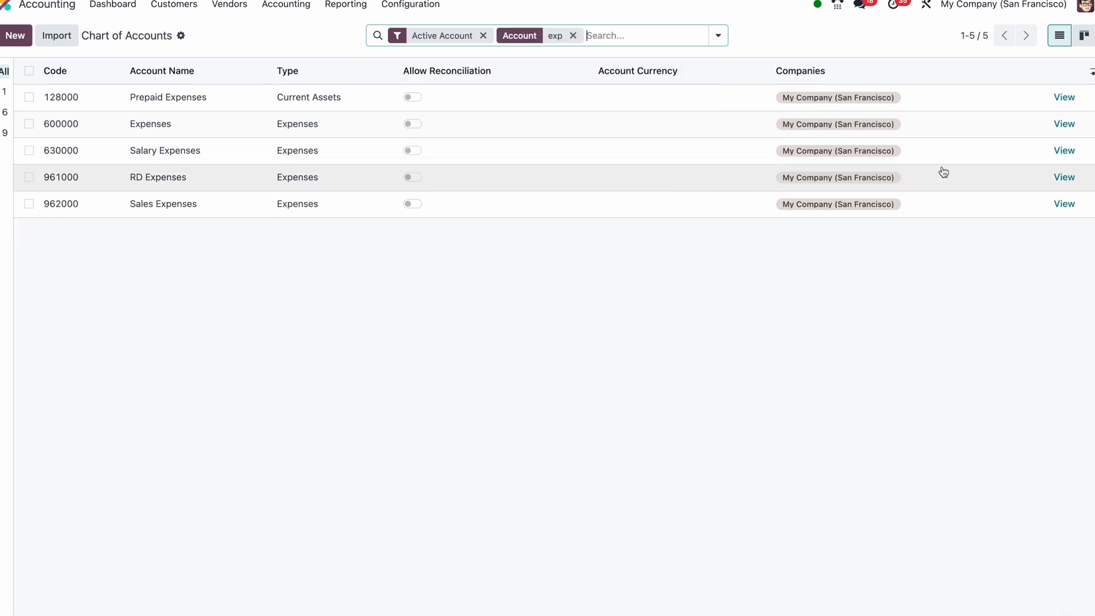
click(1064, 151)
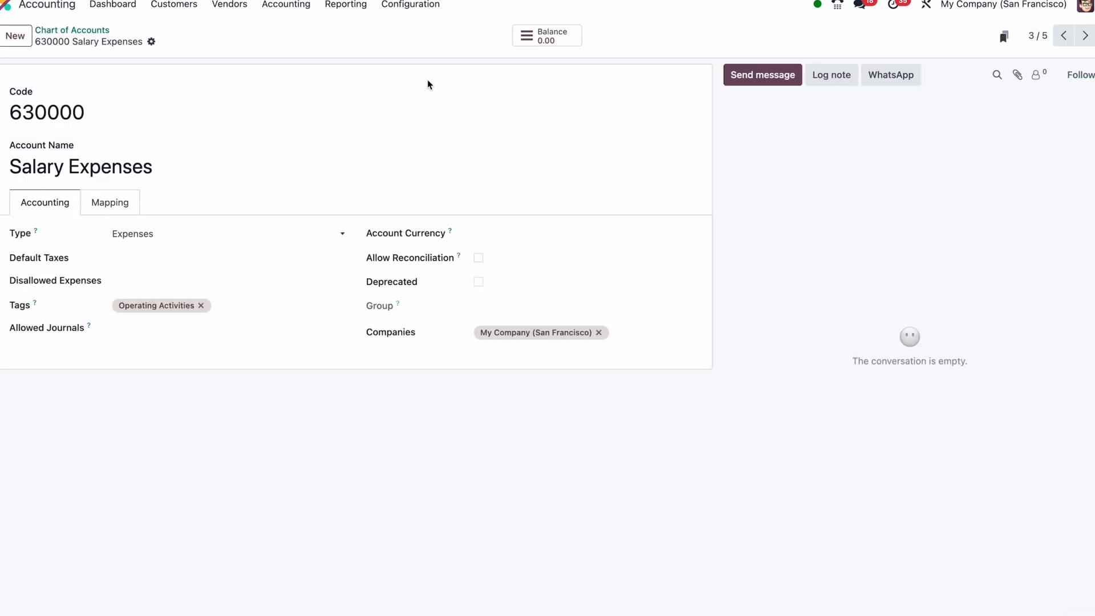
Duplicate the Salary Expenses account and name the copy "Depreciation of Motor Vehicle"
click(151, 42)
click(163, 64)
triple_click(146, 166)
text(Deprecia)
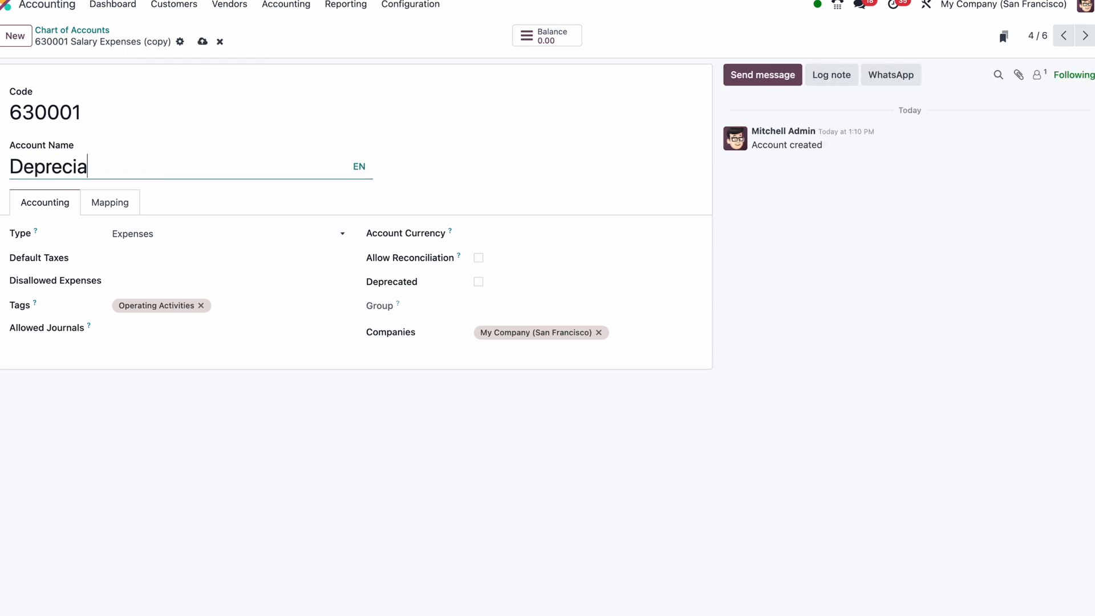
text(tion of Motot)
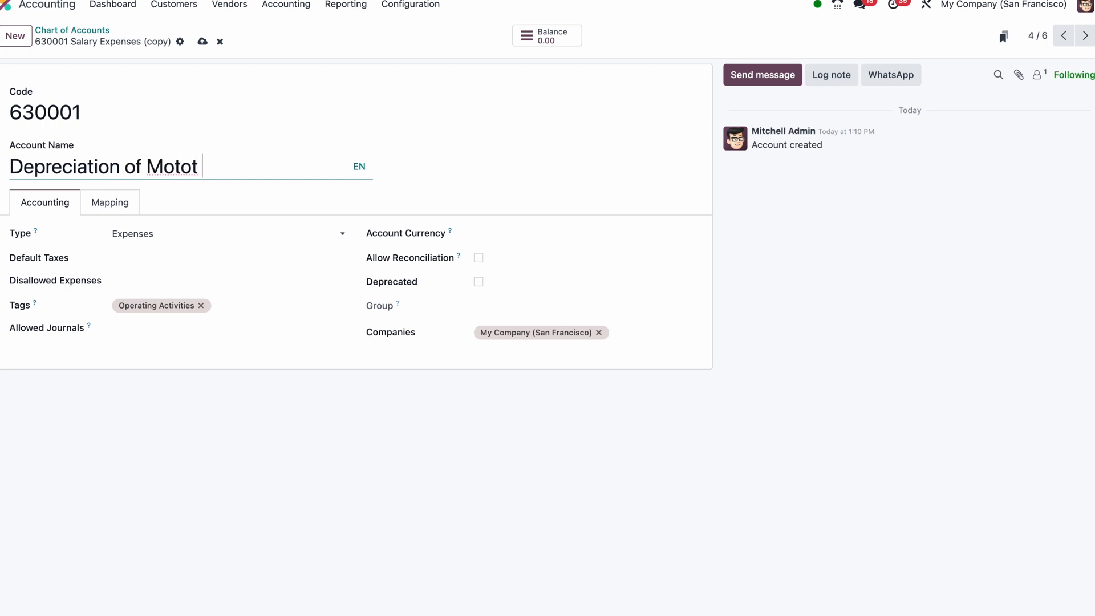
text( V)
key(BackSpace)
key(BackSpace)
key(BackSpace)
text(r Vehicle)
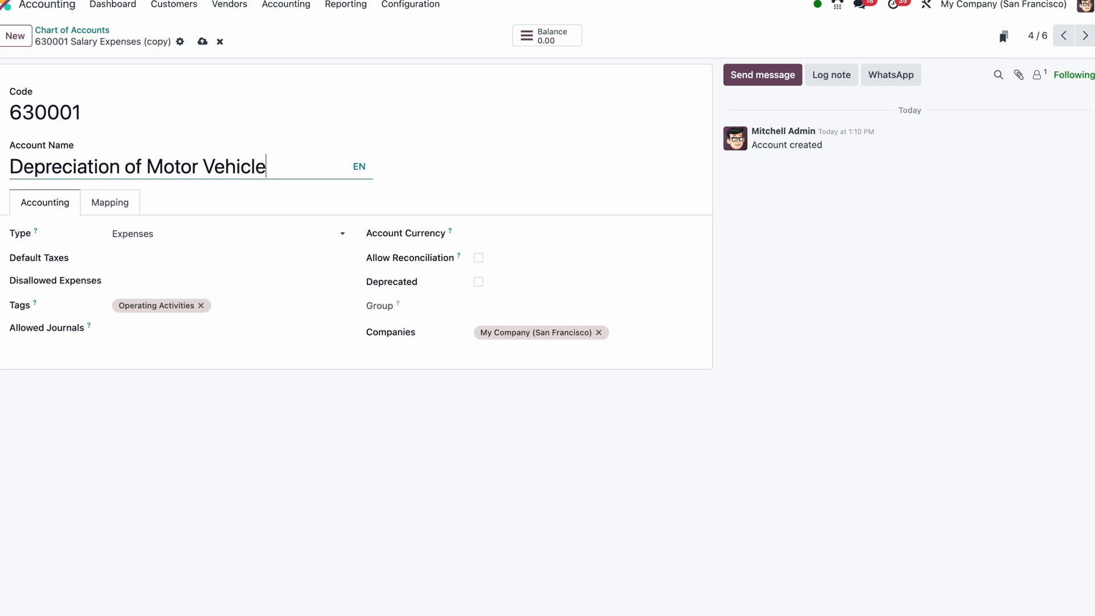
Remove the Operating Activities tag, set the account type to Depreciation, and save the account
click(201, 305)
click(150, 234)
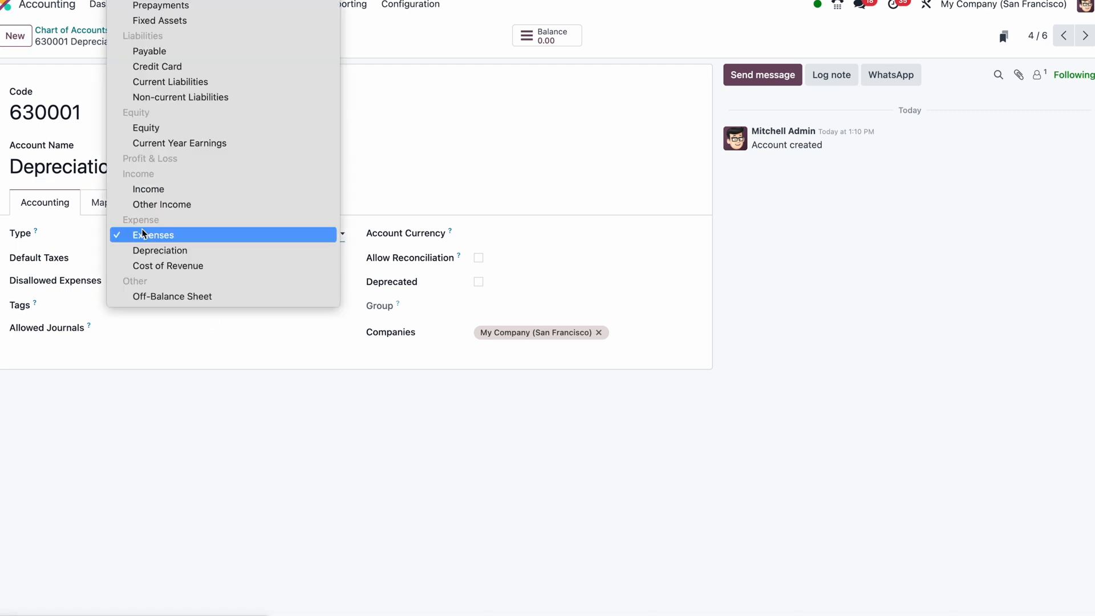
click(150, 248)
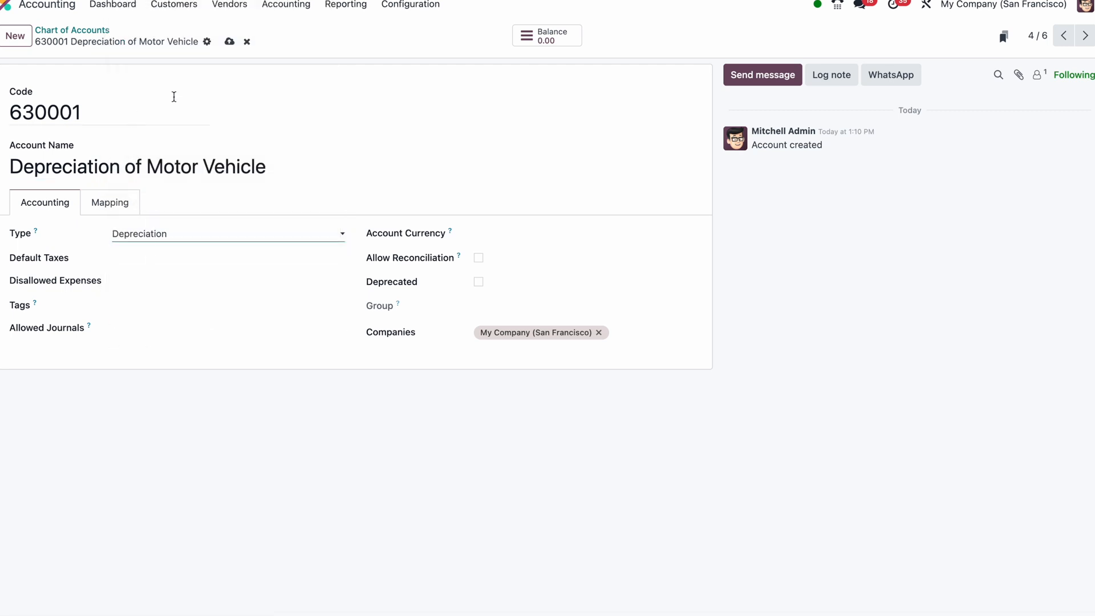
click(229, 42)
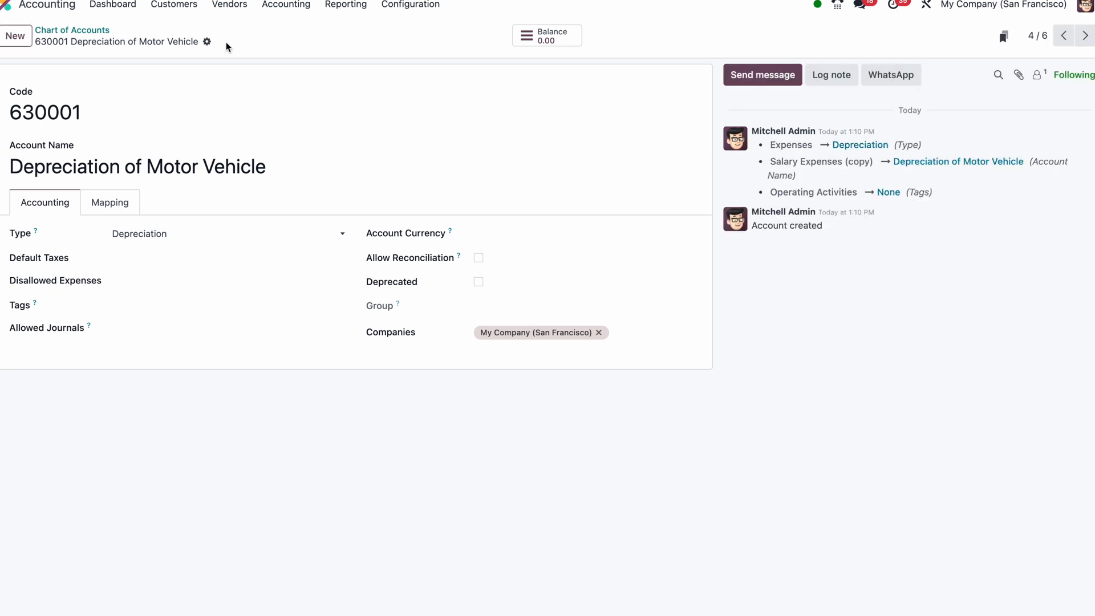
Start a new asset model named "Motor Vehicle"
click(103, 31)
click(407, 8)
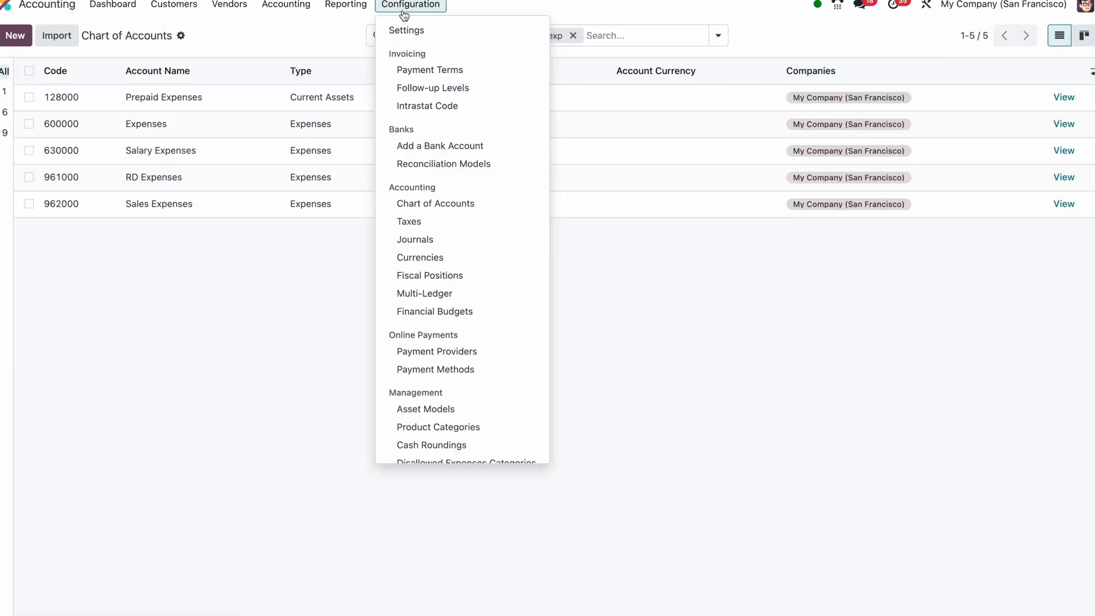
scroll(416, 285, down, 3)
click(421, 318)
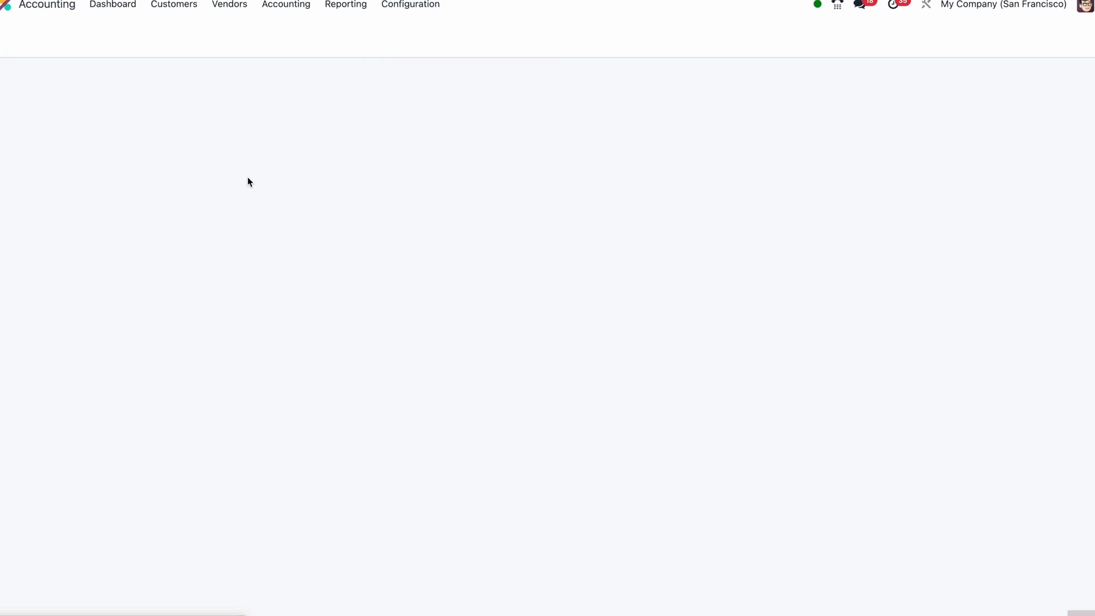
click(17, 38)
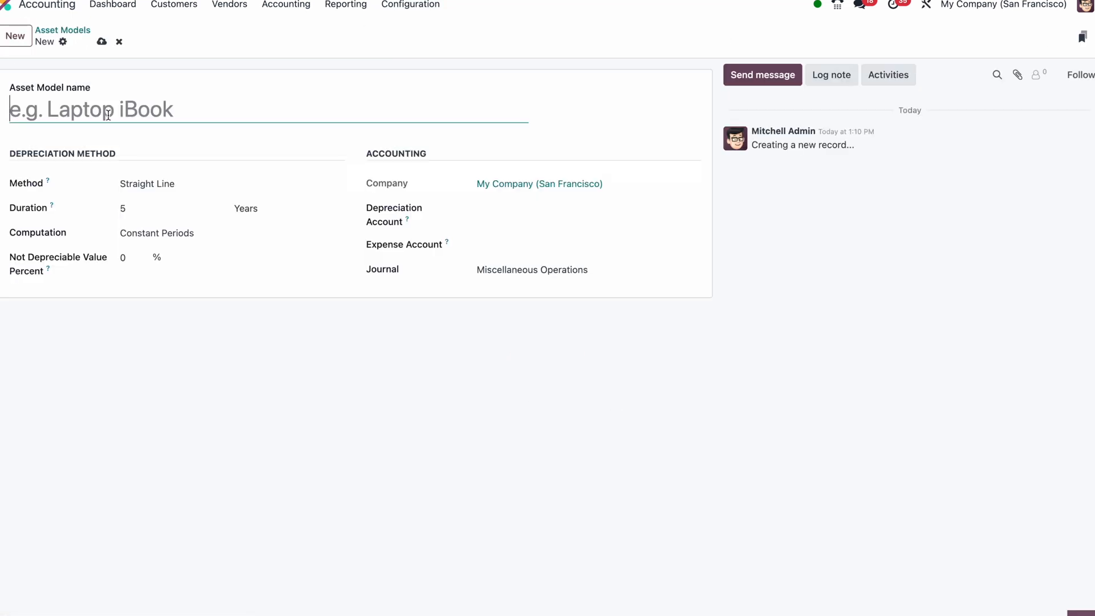
text(Motor Vehicles)
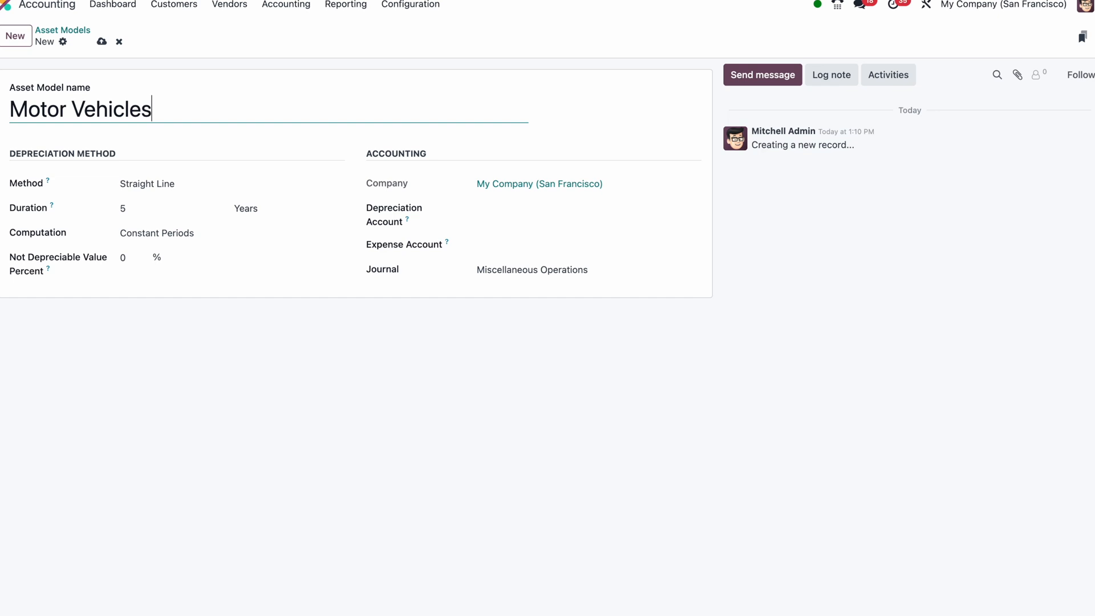
key(BackSpace)
Set the asset model's depreciation account to 151002 Acc. Depreciation of Motor Vehicle and its expense account to 630001 Depreciation of Motor Vehicle
click(510, 215)
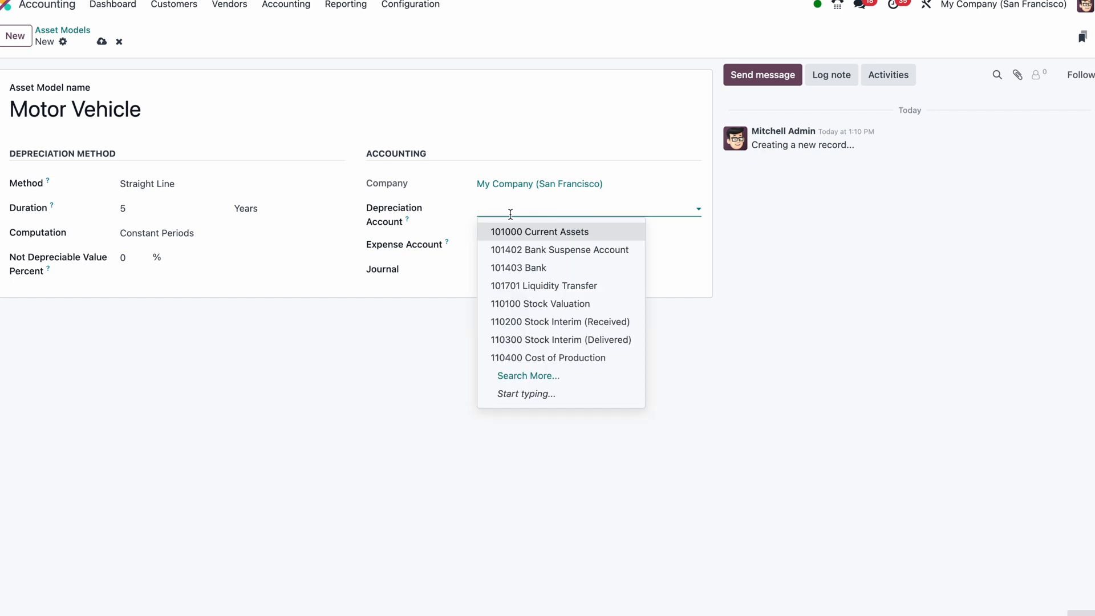
text(acc)
click(526, 249)
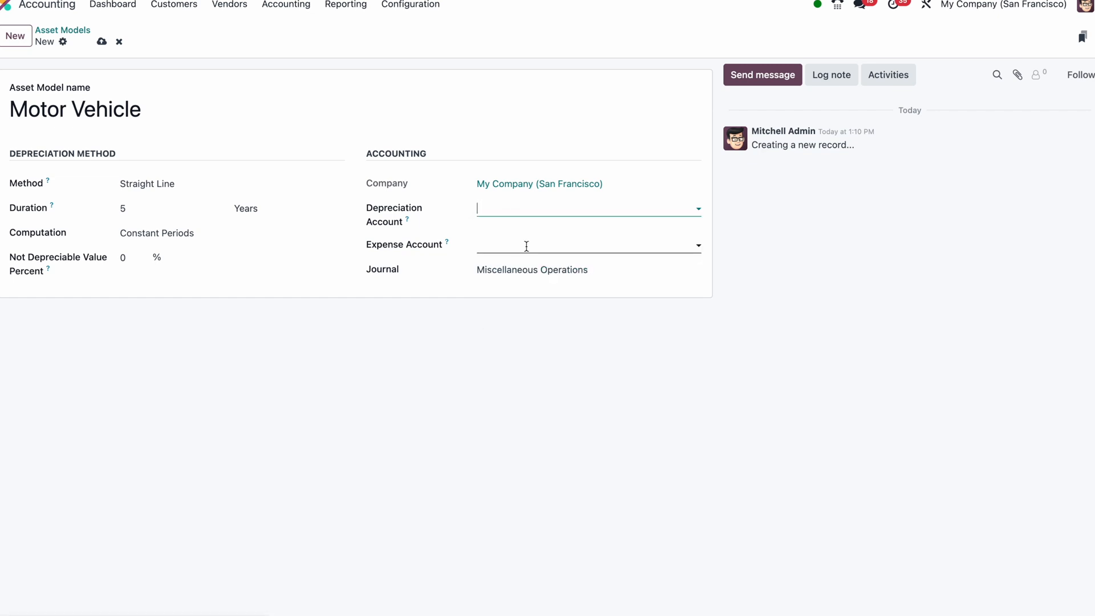
click(515, 249)
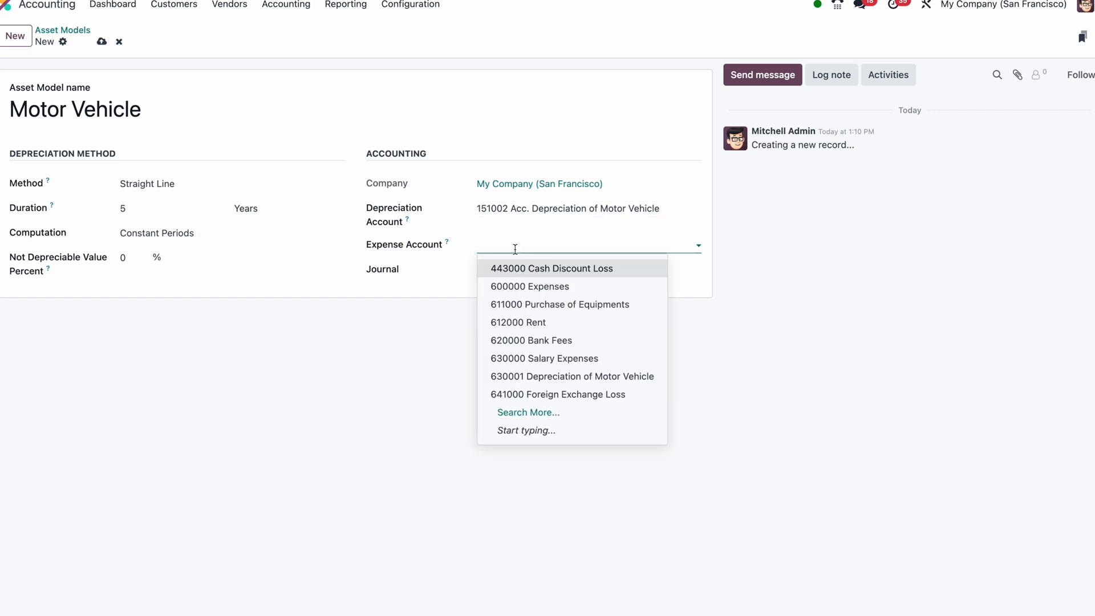
text(deo)
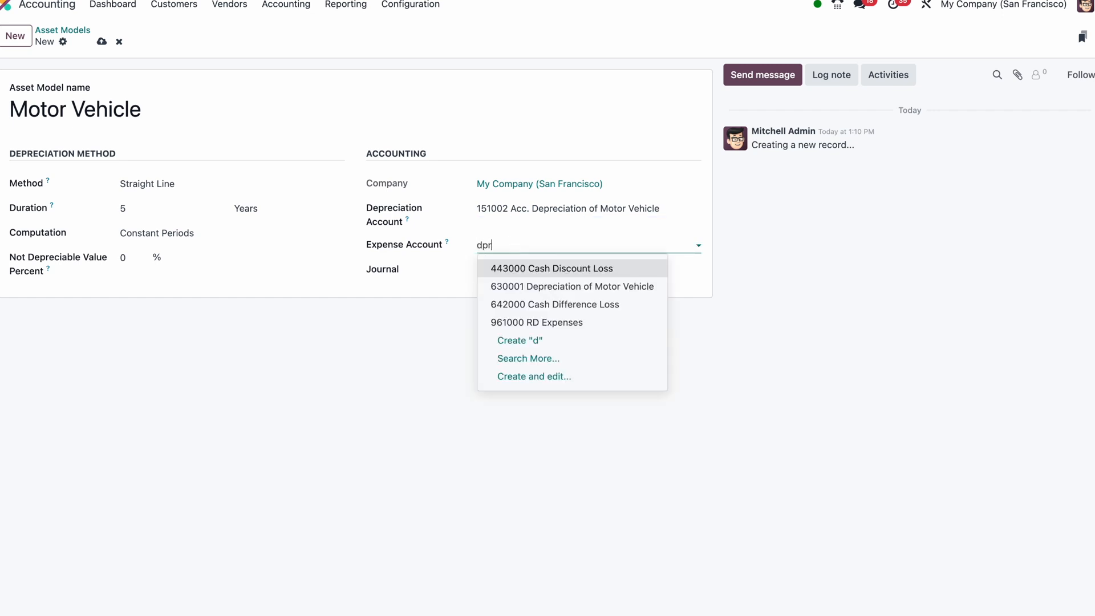
text(p)
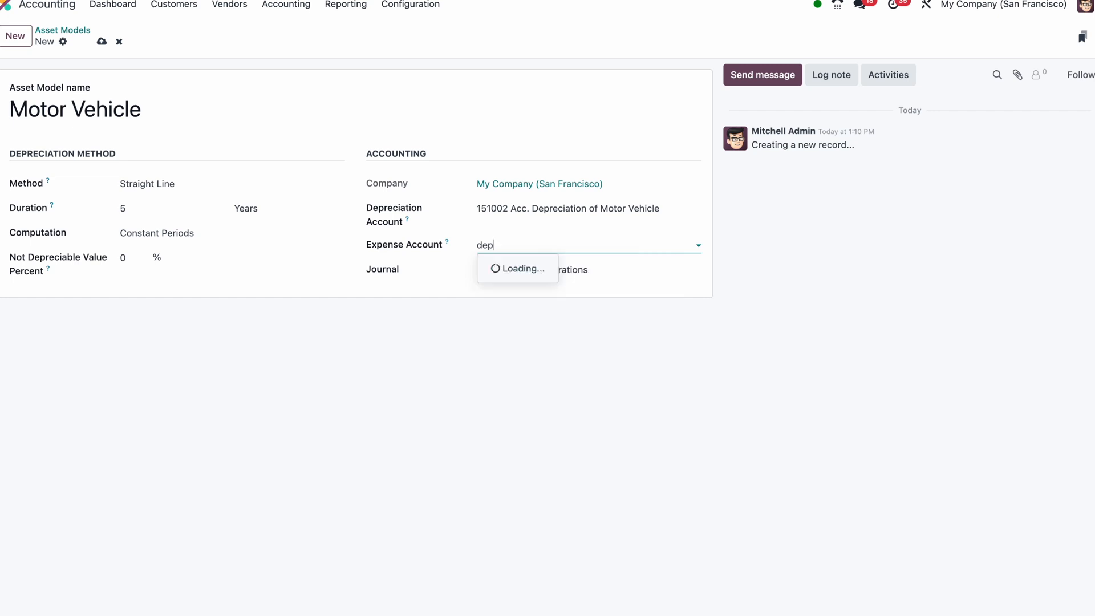
click(555, 268)
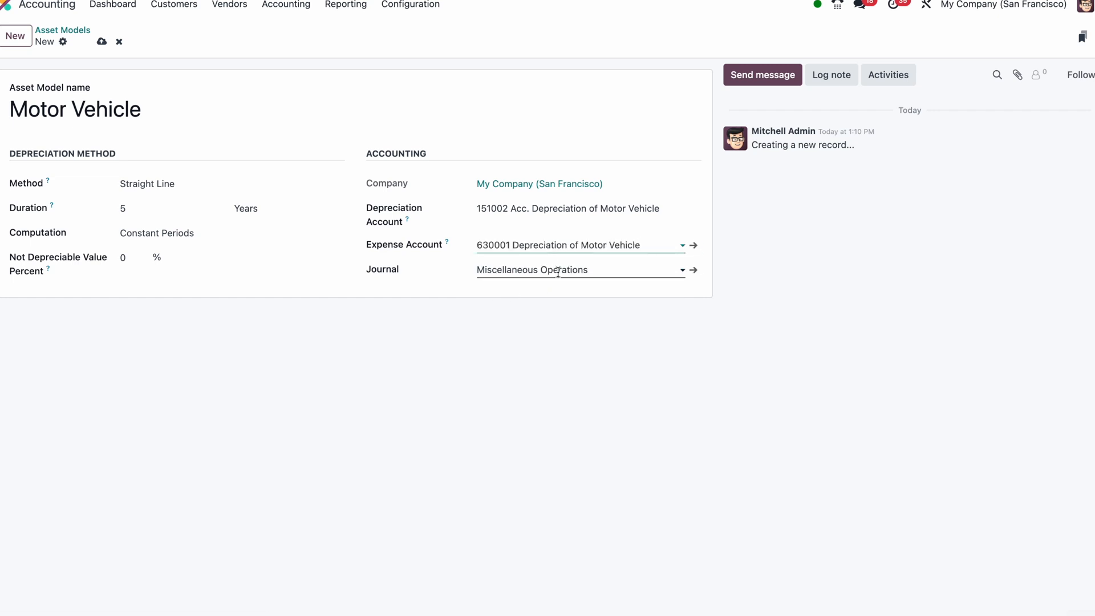
Review the available journals, depreciation methods and computation options of the asset model
click(593, 264)
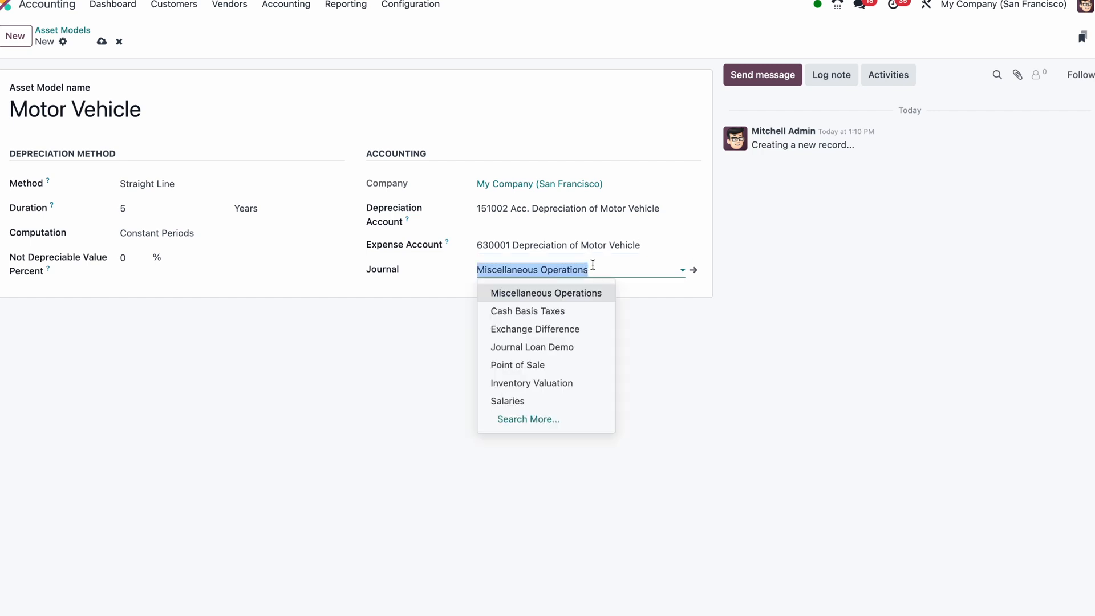
click(441, 295)
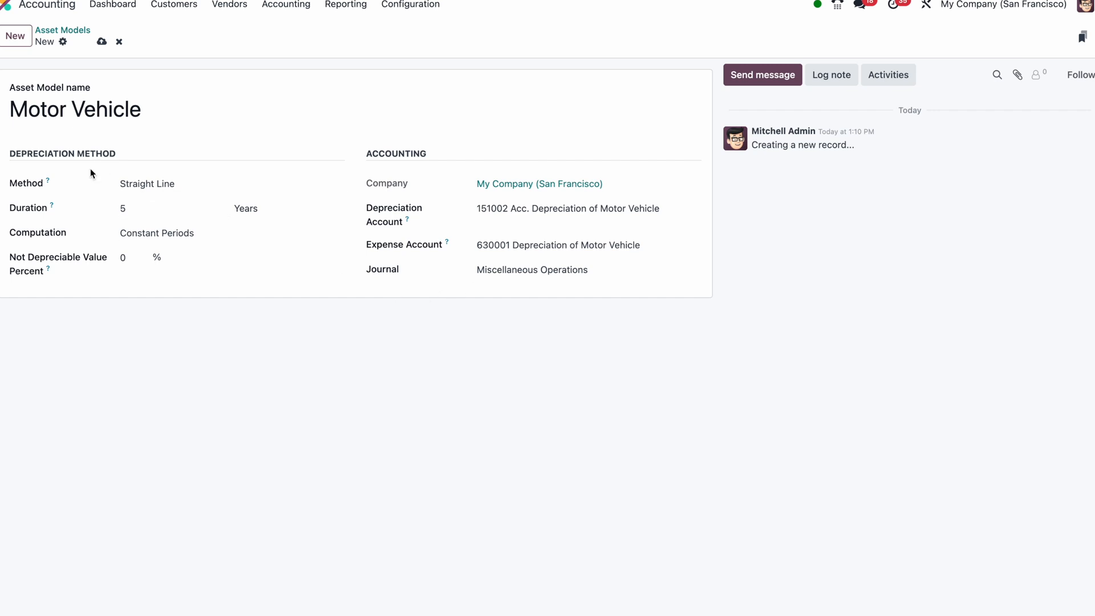
click(131, 185)
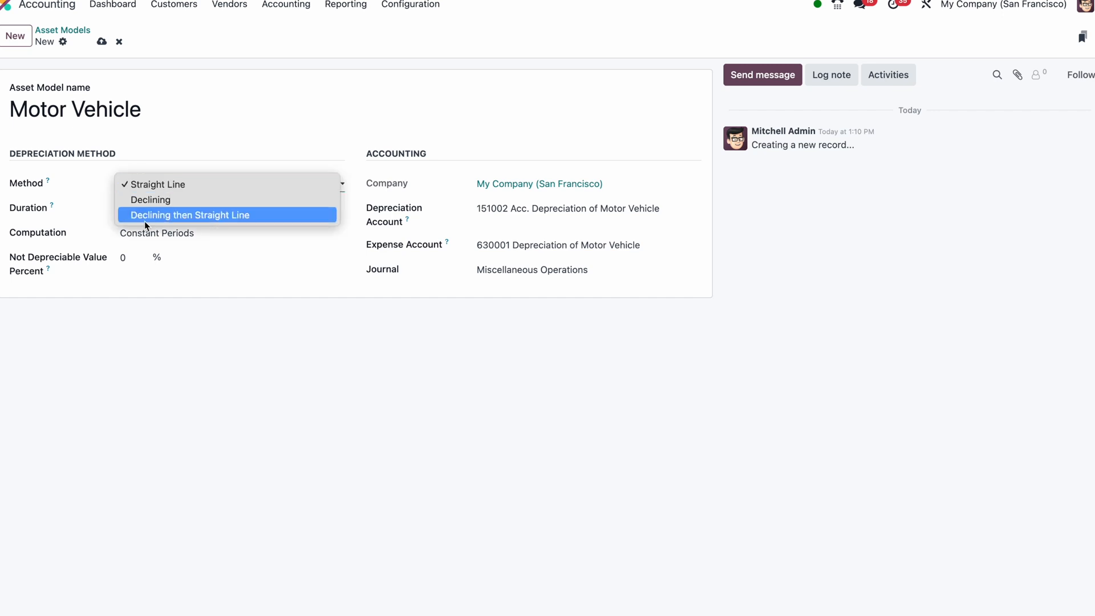
click(100, 205)
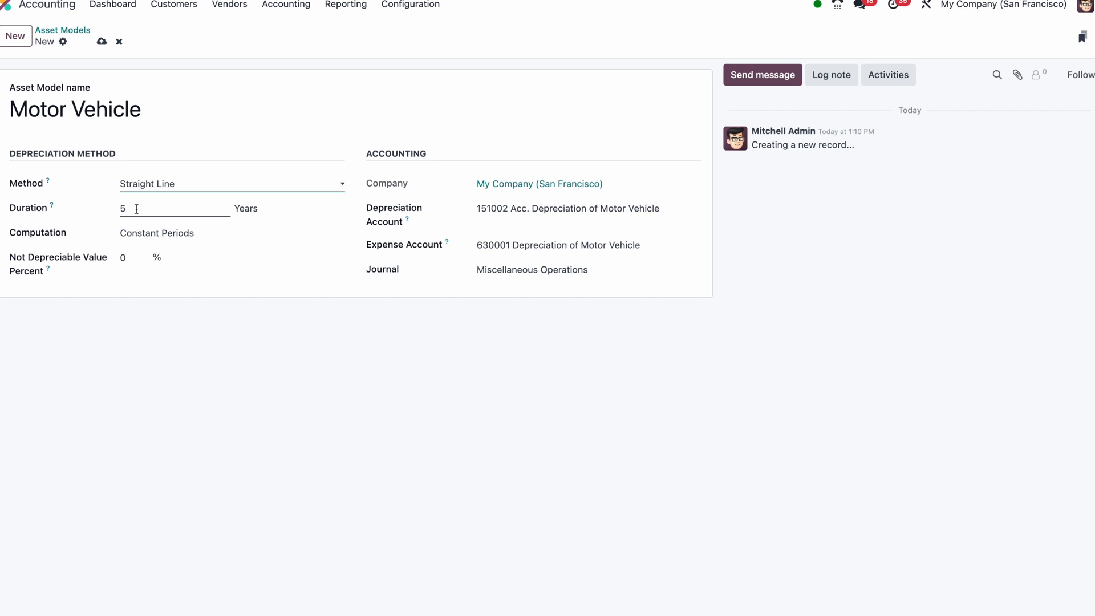
click(196, 234)
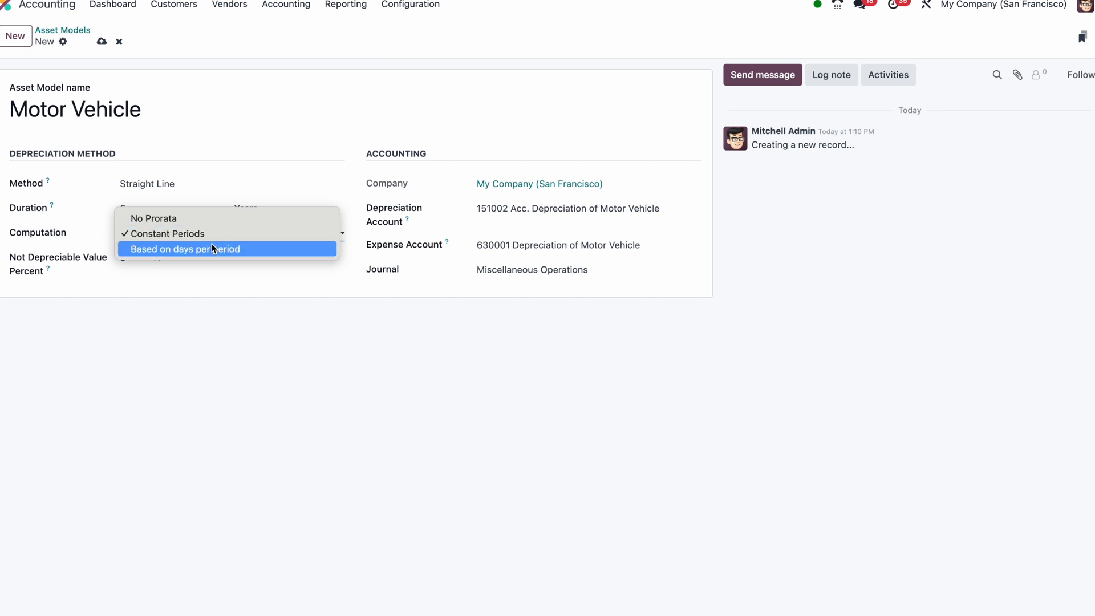
click(204, 237)
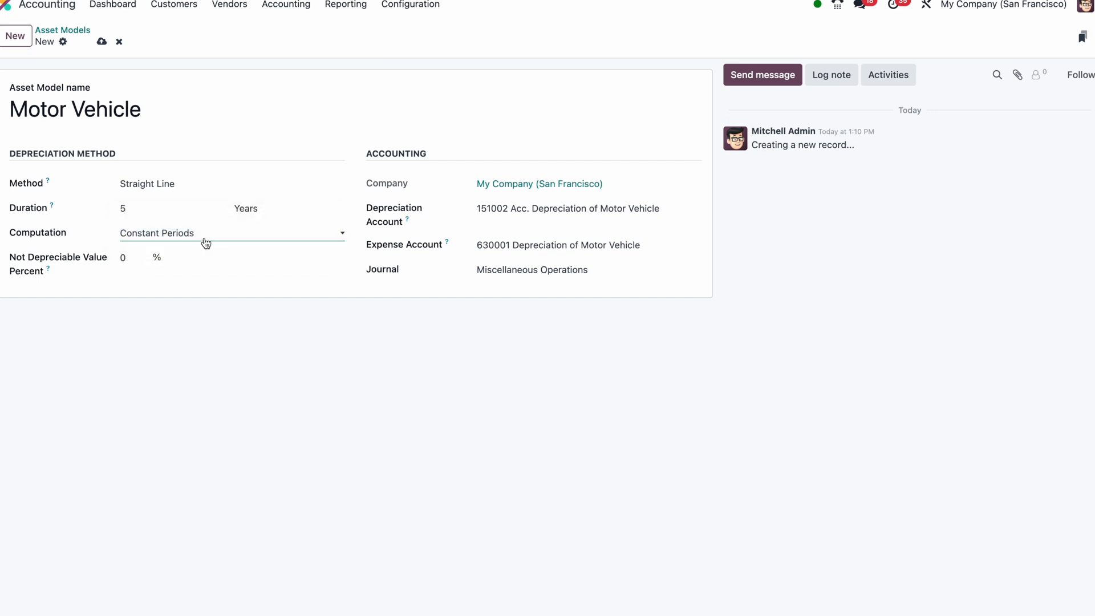
Try expressing the asset model's depreciation duration as 60 months
click(254, 219)
click(262, 194)
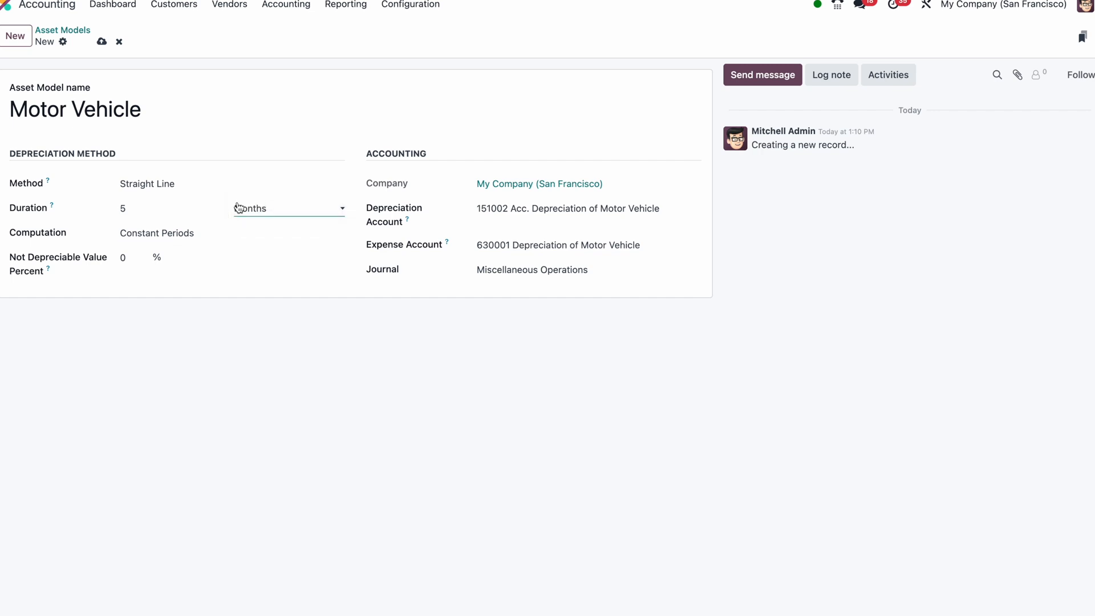
click(191, 210)
text(60)
click(102, 219)
Set the depreciation duration back to 5 years
click(245, 212)
click(242, 222)
click(163, 211)
text(5)
click(98, 213)
Try the Declining depreciation method, check its declining factor, and switch back to Straight Line
click(171, 184)
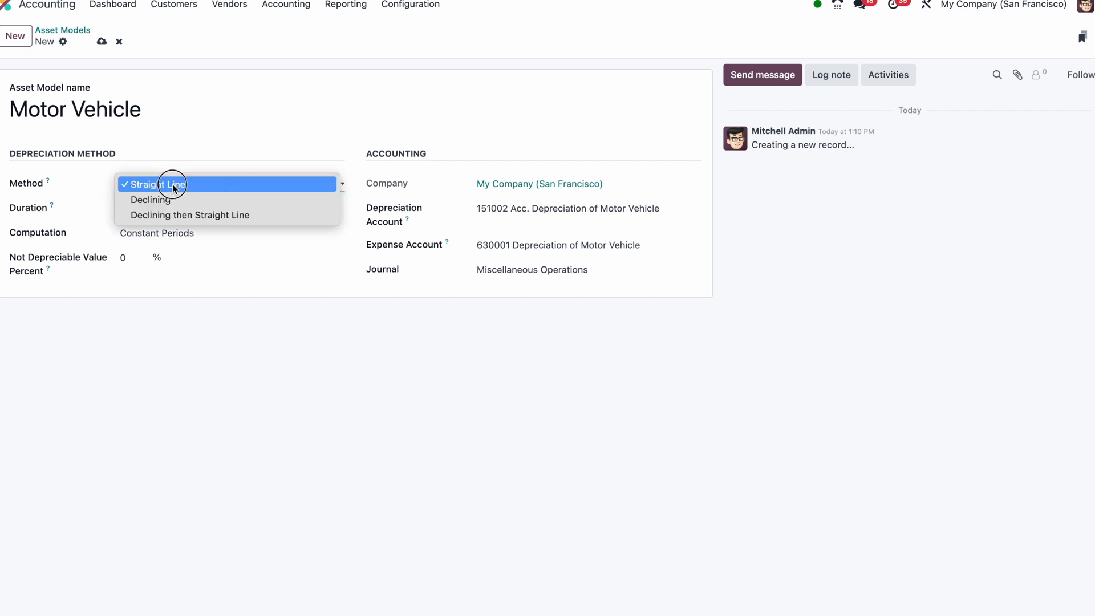
click(168, 201)
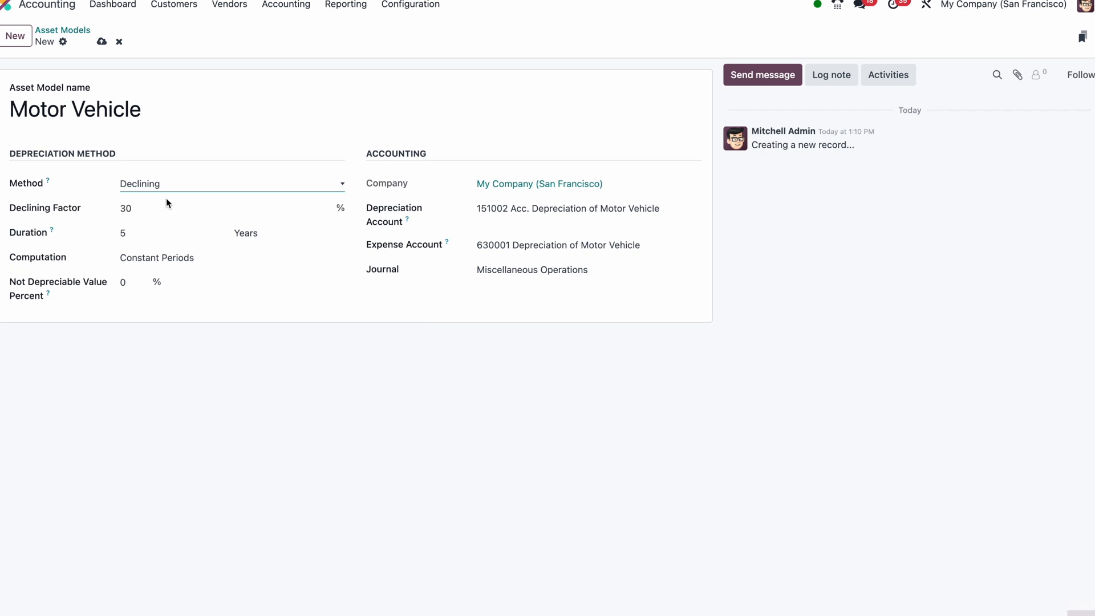
click(151, 209)
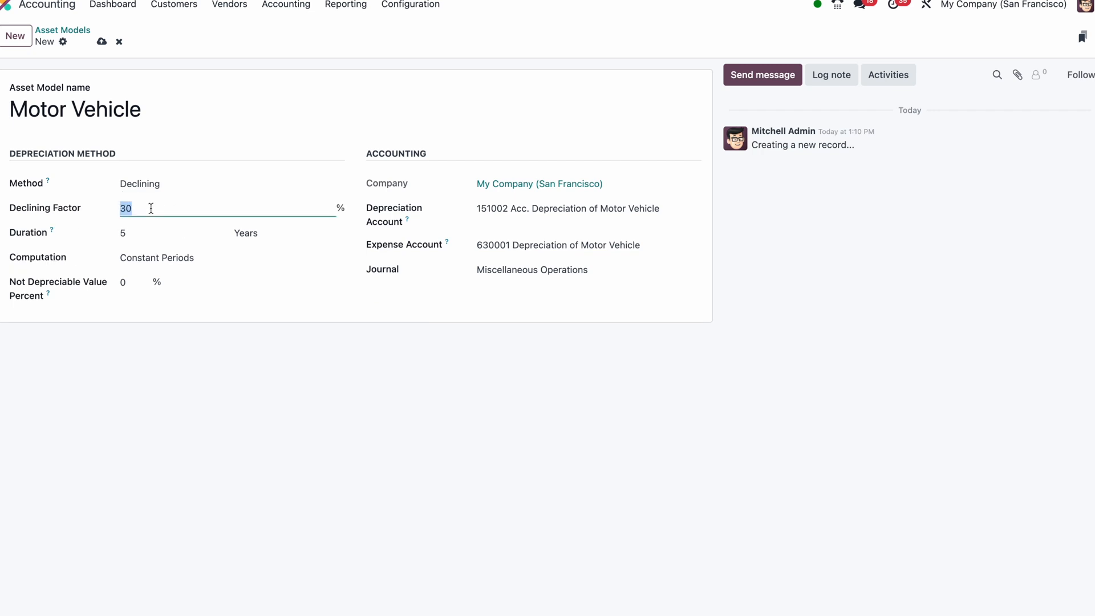
click(174, 185)
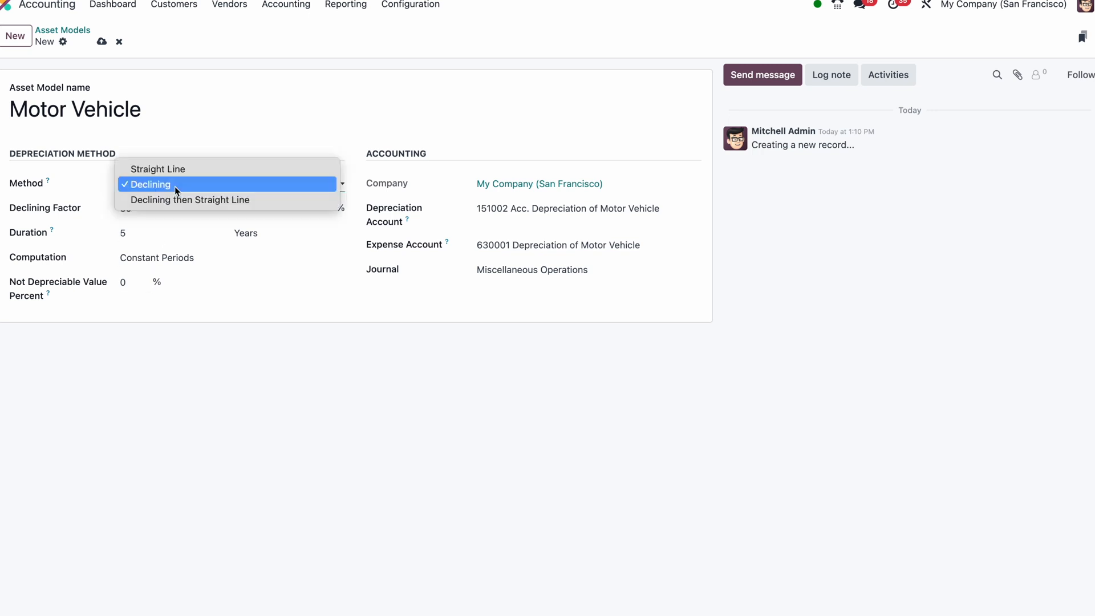
click(177, 169)
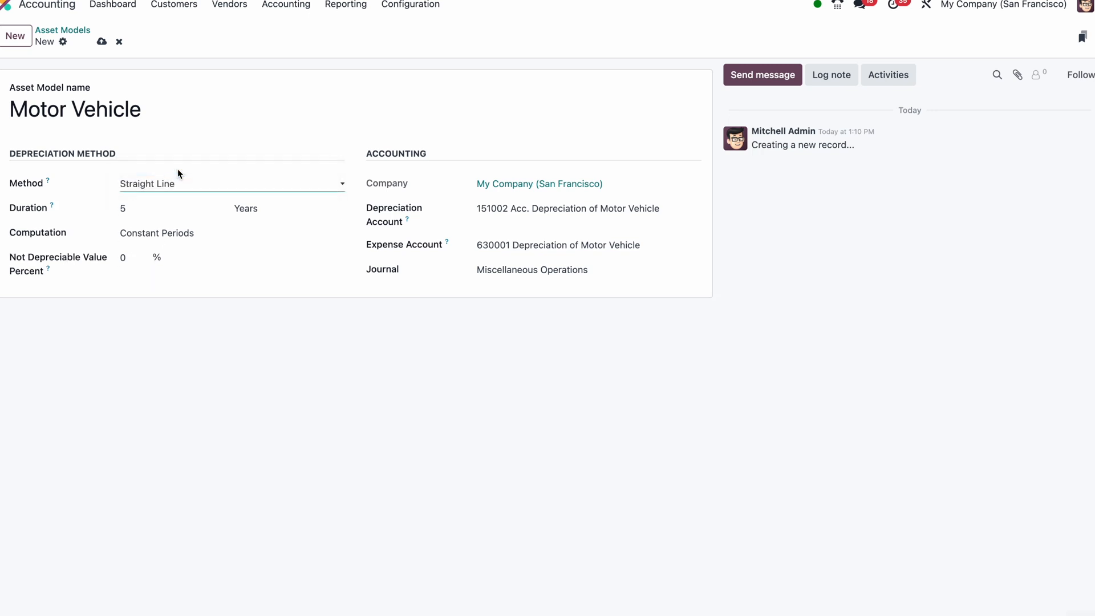
Save the Motor Vehicle asset model, check the process outline on the whiteboard and return to Odoo
mouse_move(49, 271)
click(101, 42)
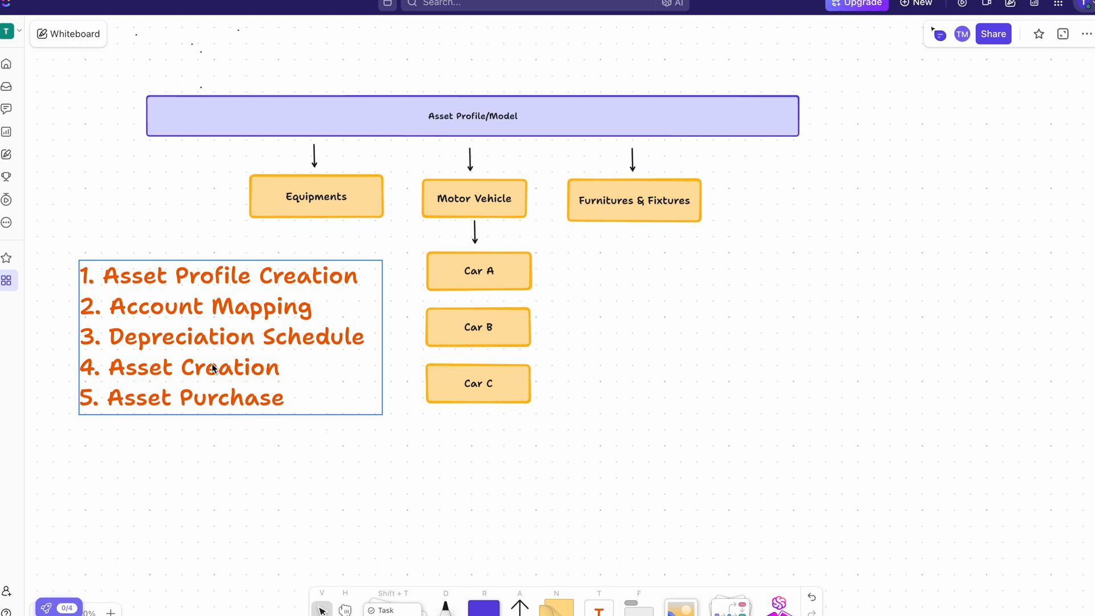
click(580, 84)
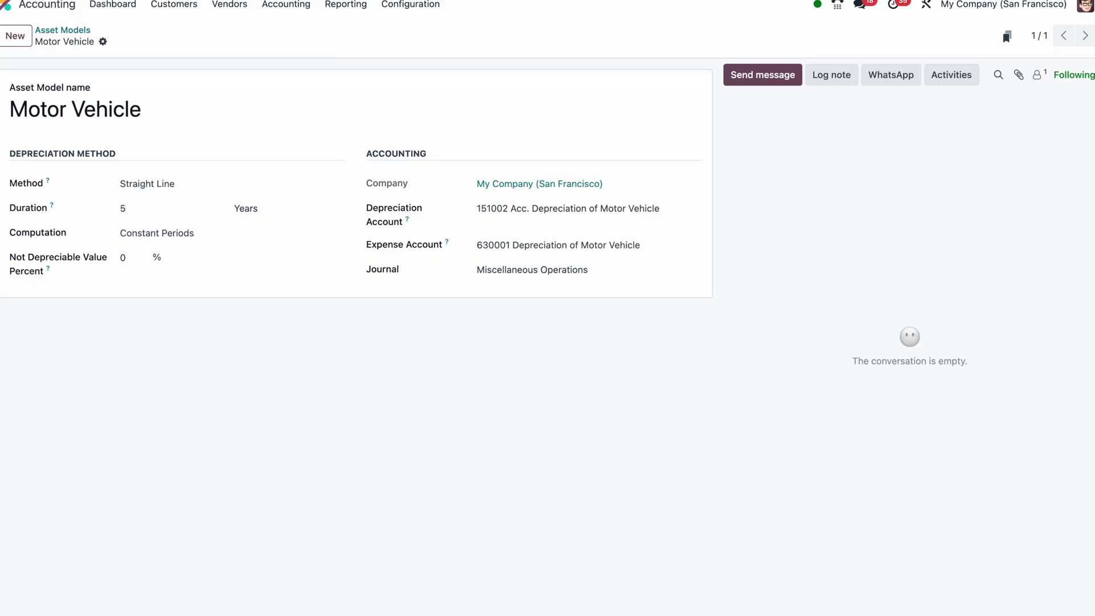
Open the list of vendor bills and start a new bill
click(240, 10)
click(237, 30)
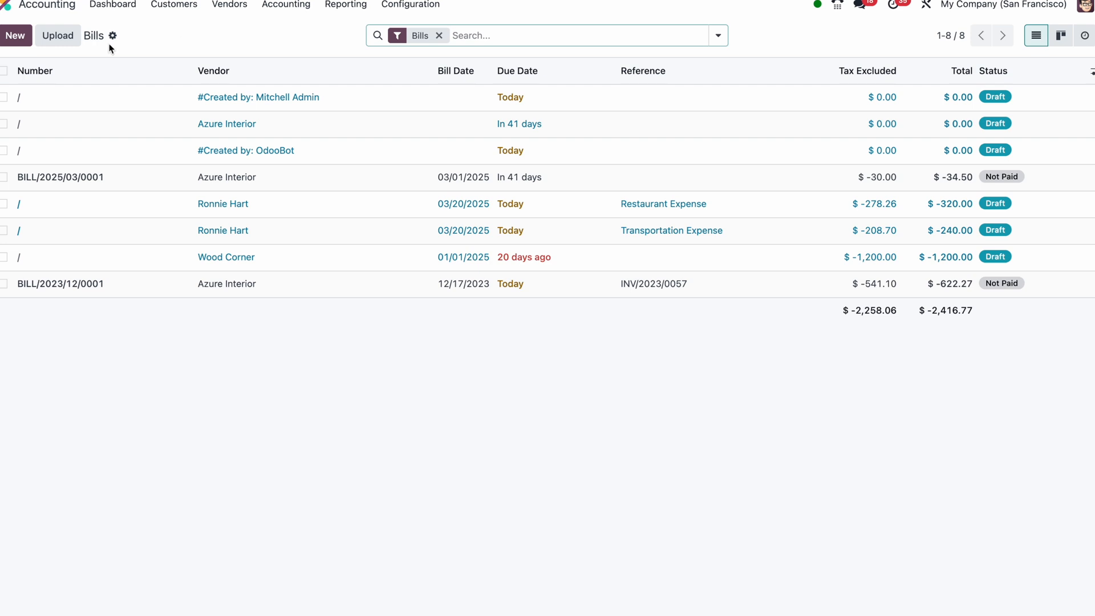
click(15, 35)
click(19, 37)
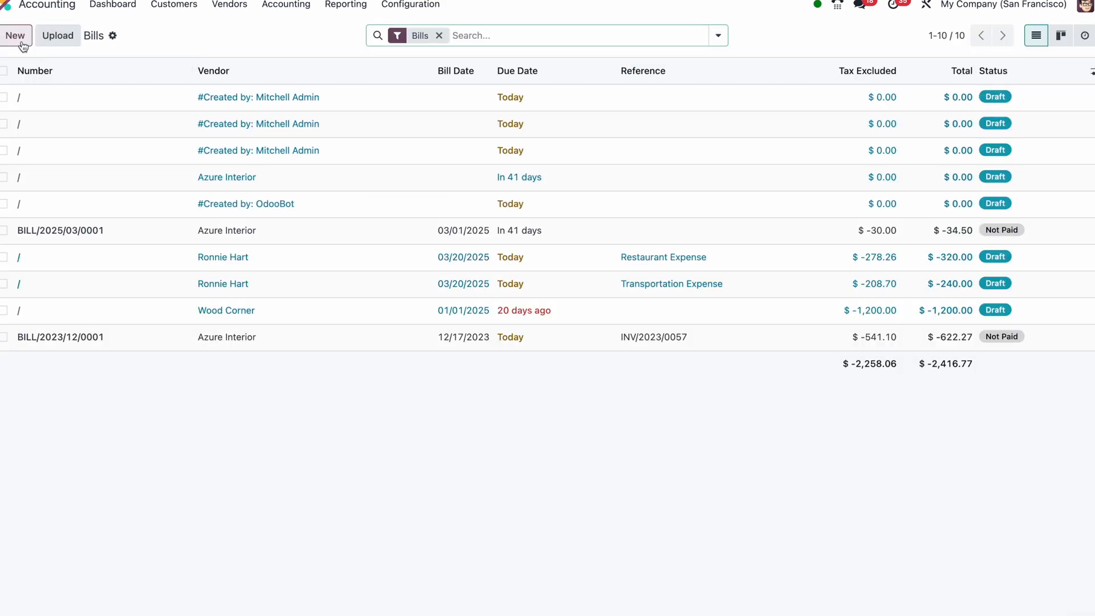
Set the bill's vendor to New Supplier and the bill date to 03/20/2025
click(193, 163)
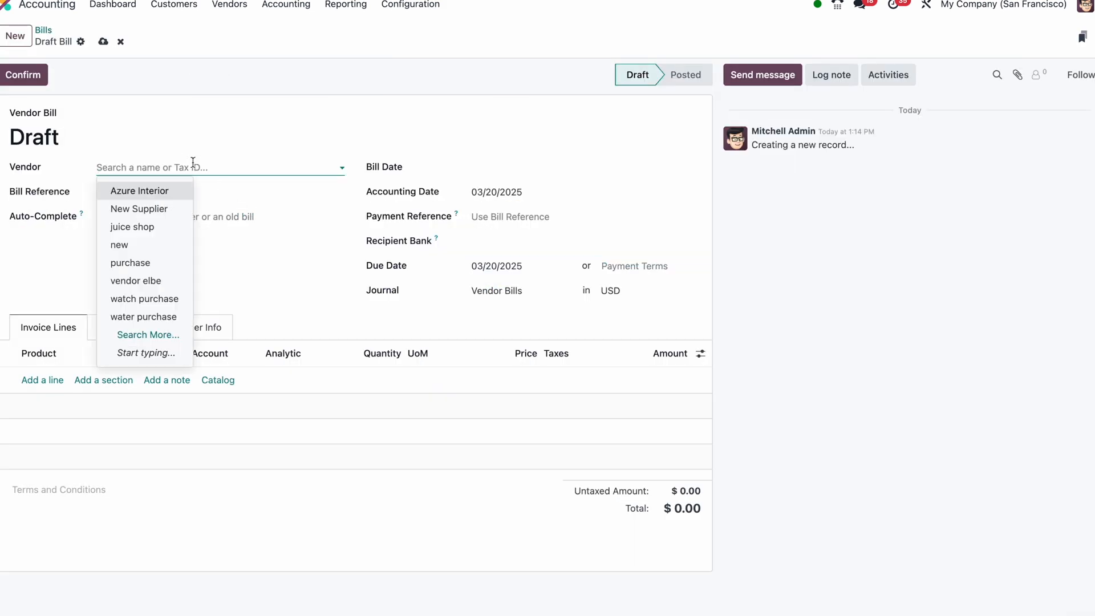
text(new)
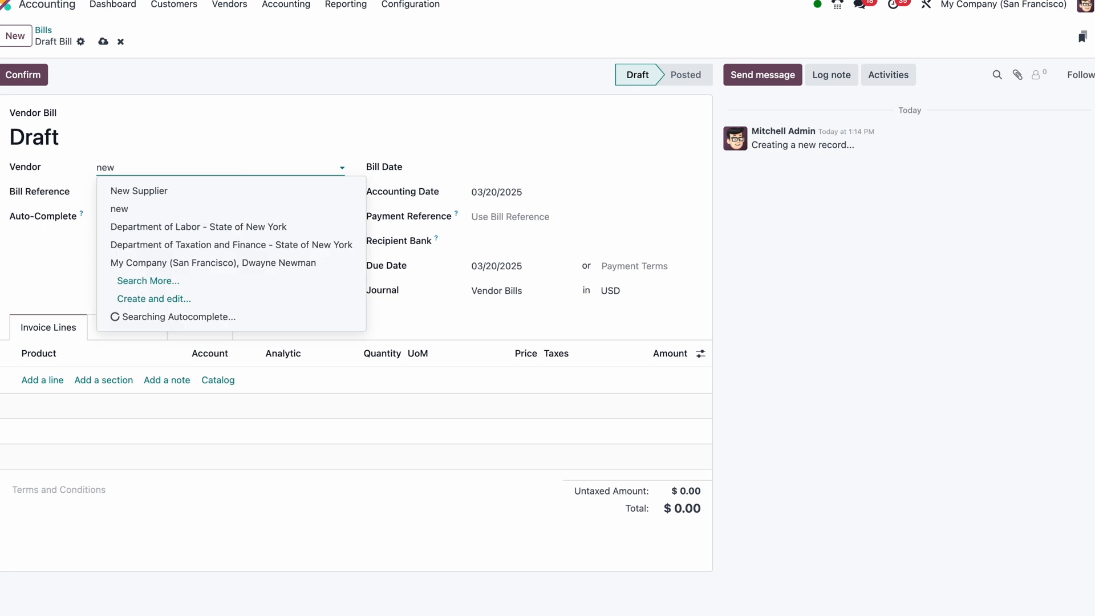
click(165, 194)
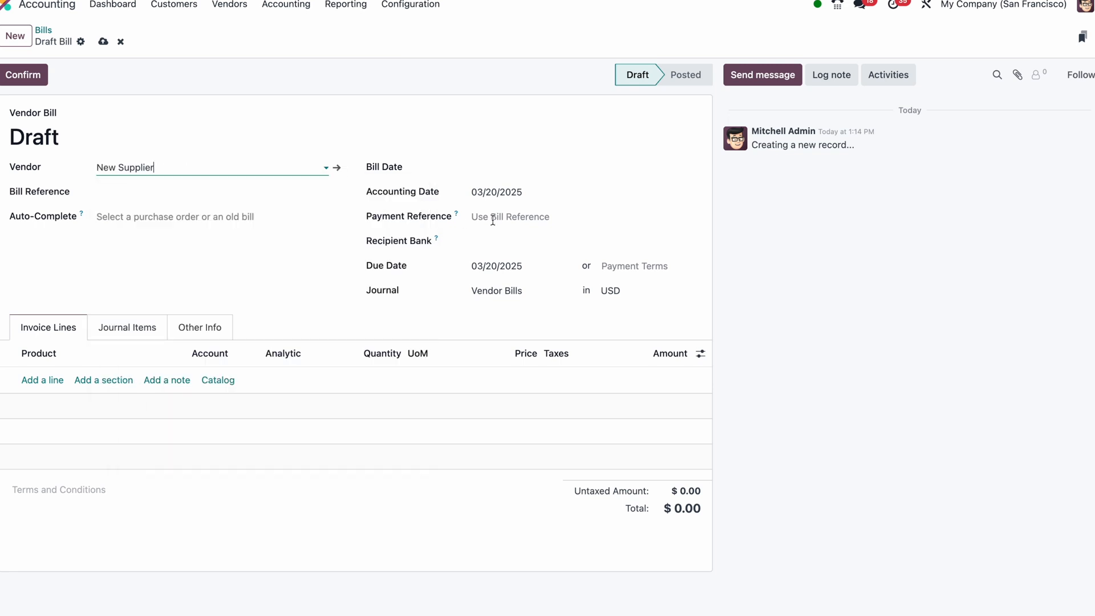
click(541, 178)
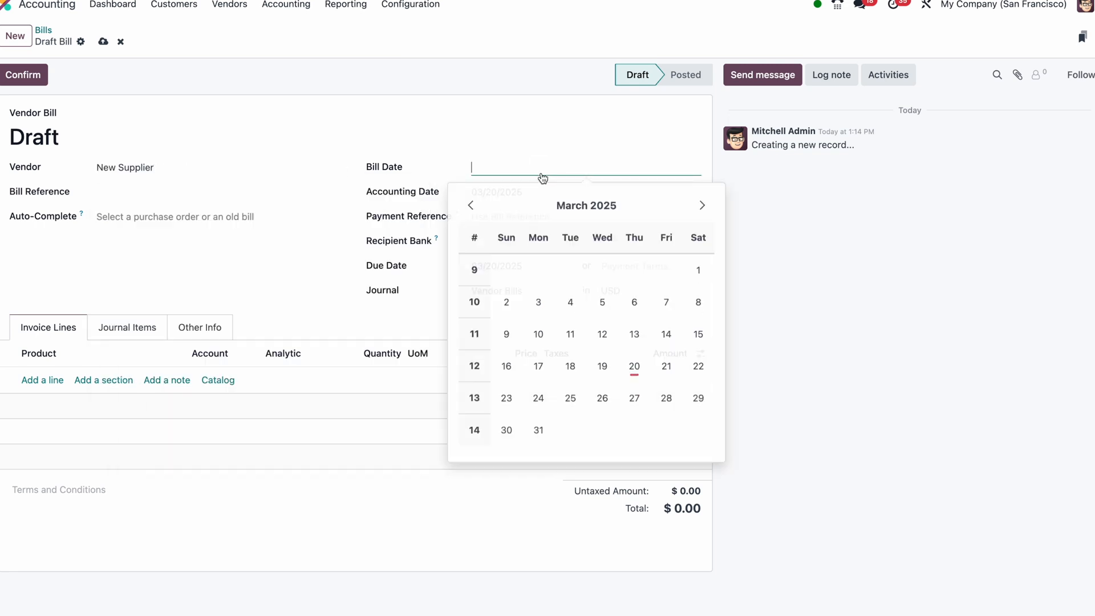
click(635, 365)
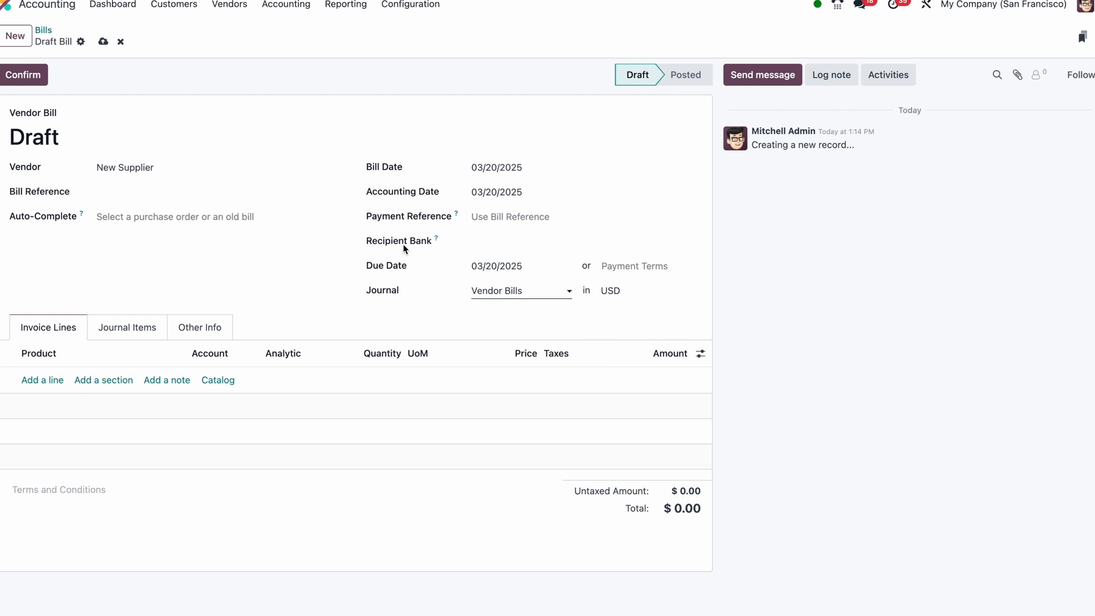
Add an invoice line without a product and describe it as "Car A"
click(45, 380)
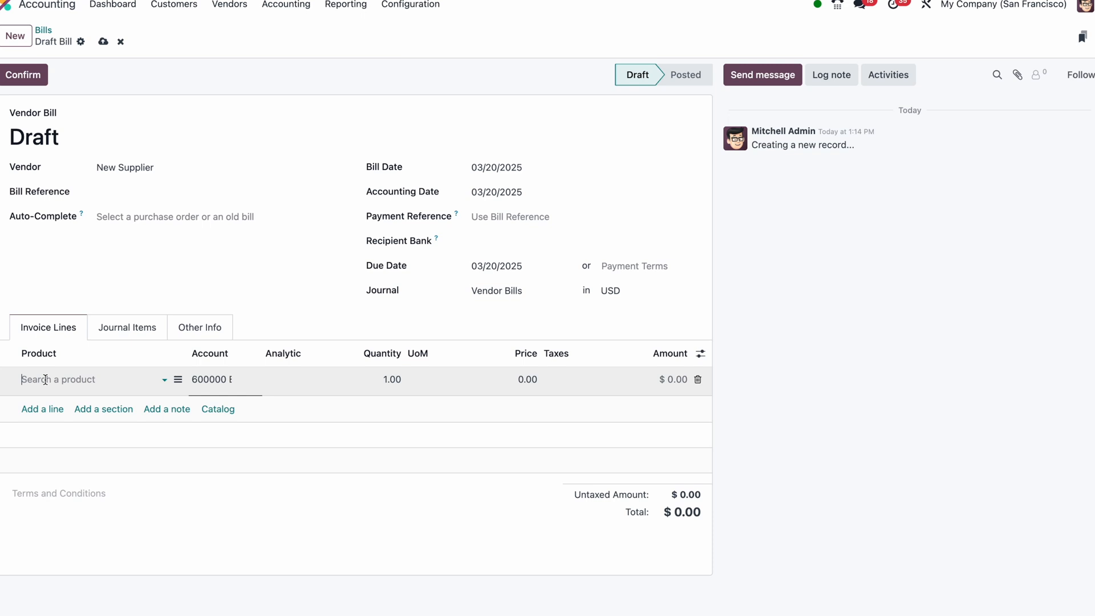
click(177, 380)
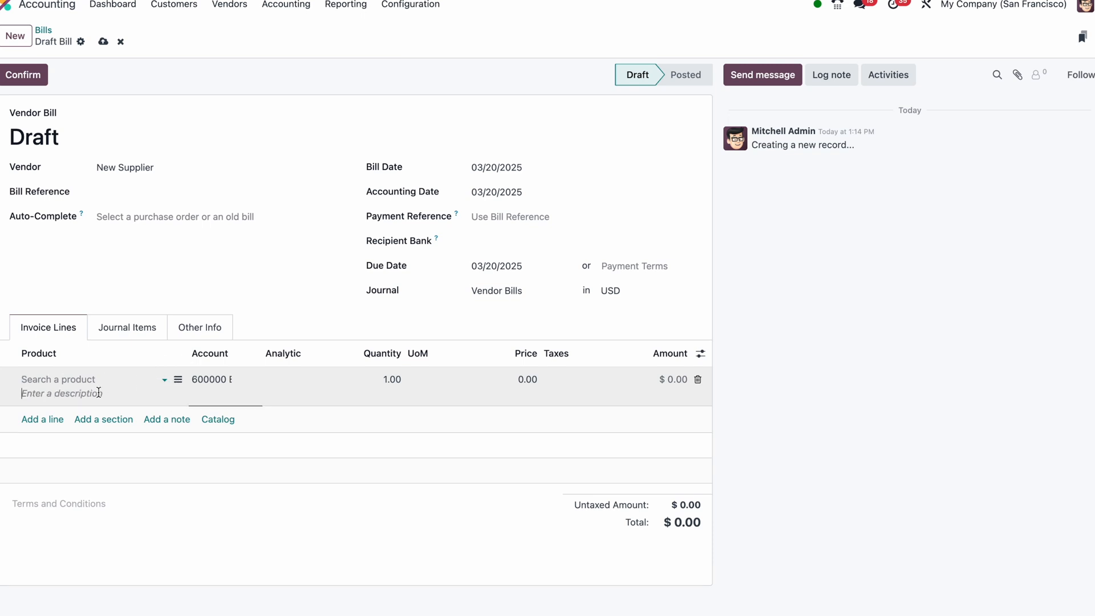
text(Car A)
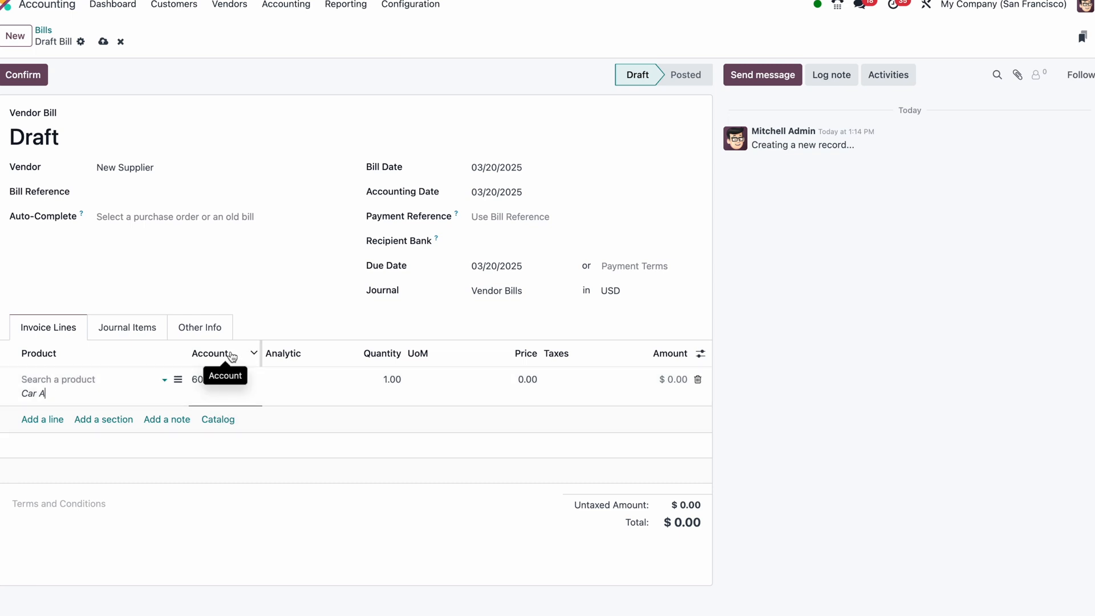
Widen the invoice lines' Account column and set the Car A line's account to 151001 Motor Vehicle
drag(260, 350, 320, 359)
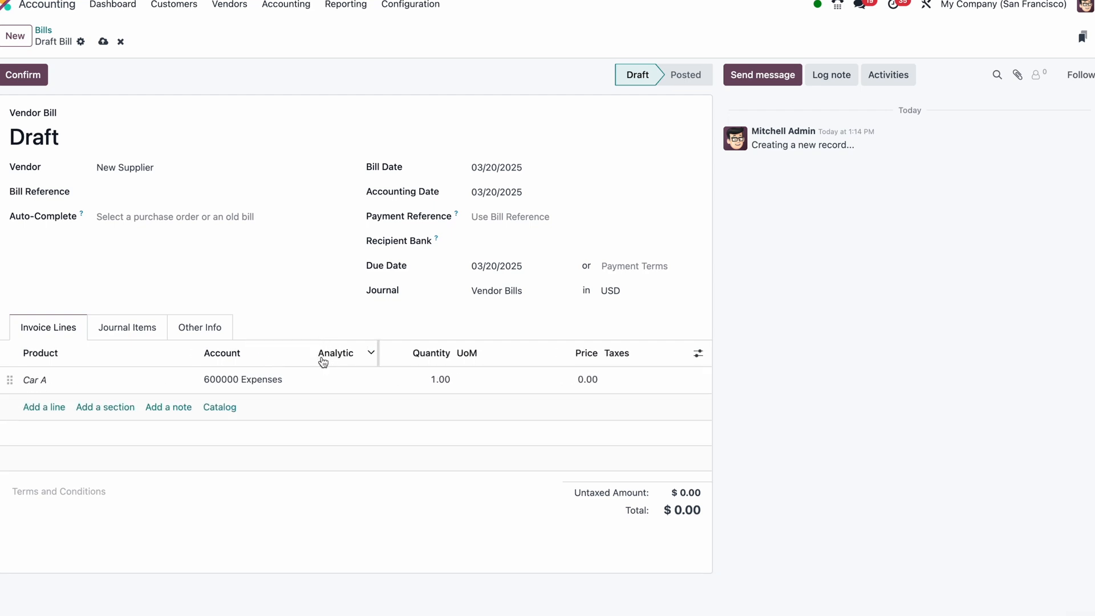
click(699, 353)
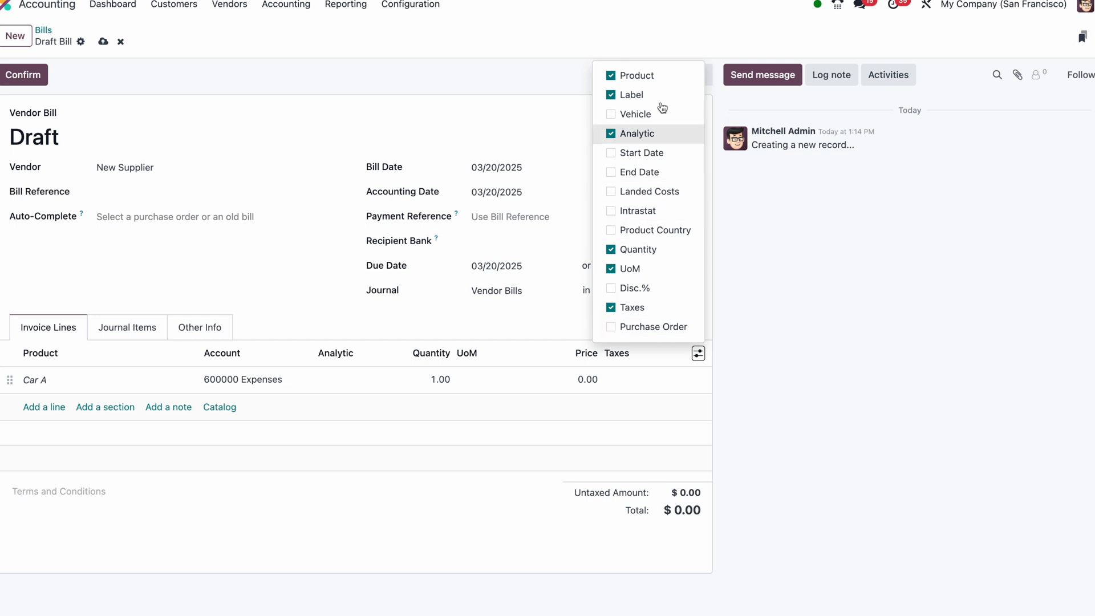
click(255, 380)
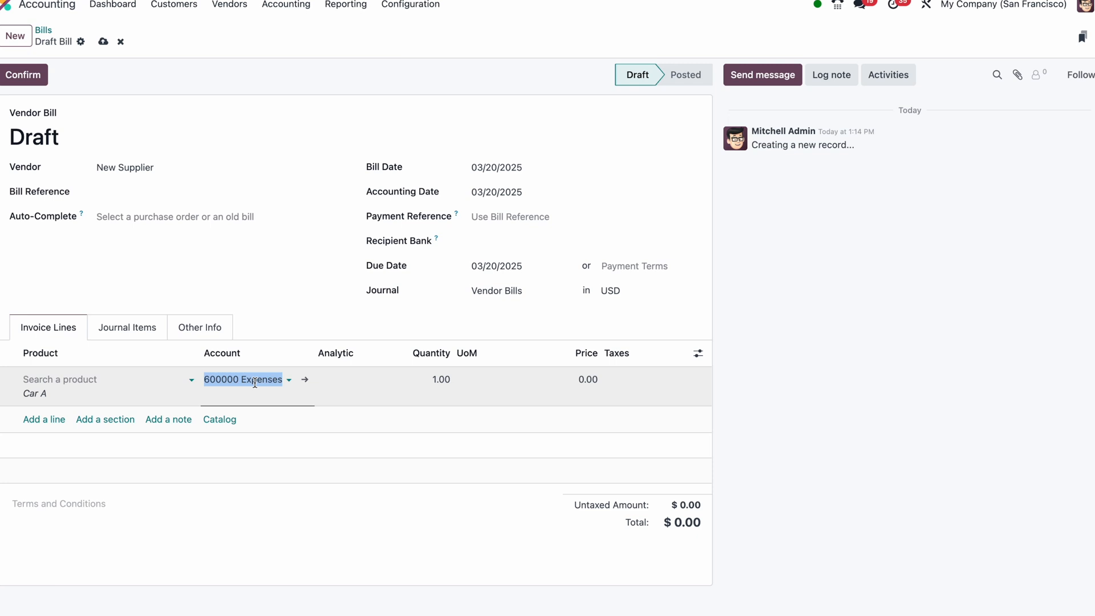
text(moto)
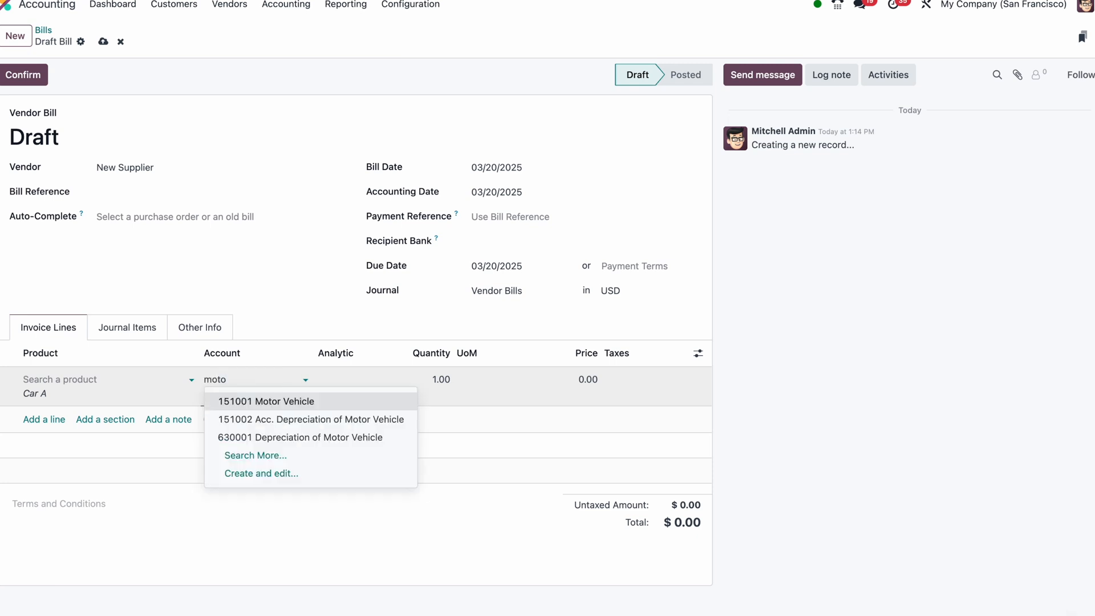
click(242, 403)
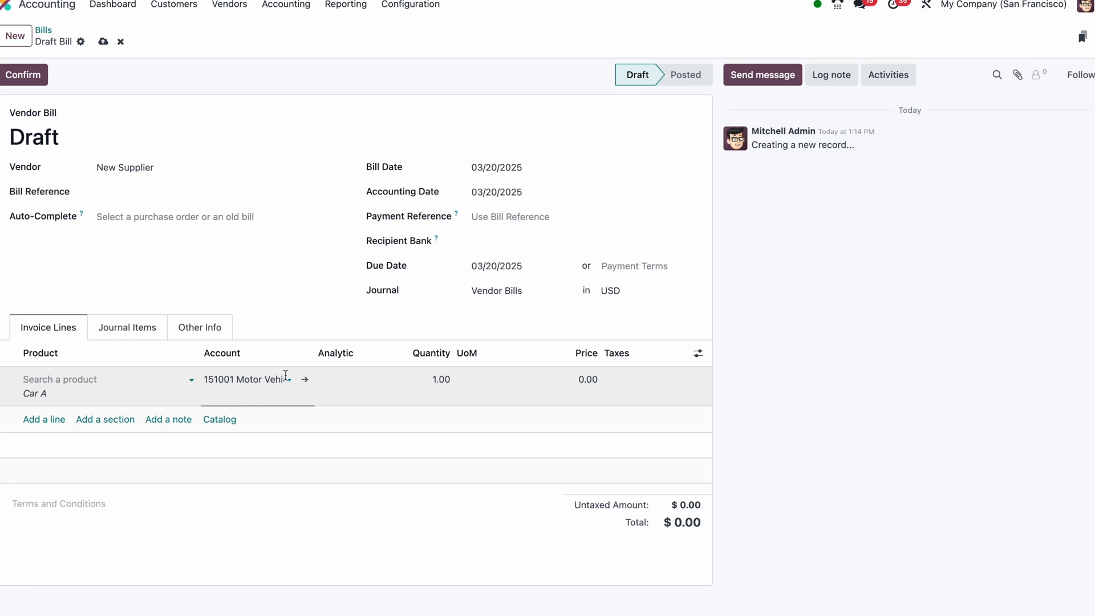
Set the Car A line's price to 50,000.00 and confirm the vendor bill
click(439, 384)
drag(570, 376, 592, 382)
text(50000)
click(536, 496)
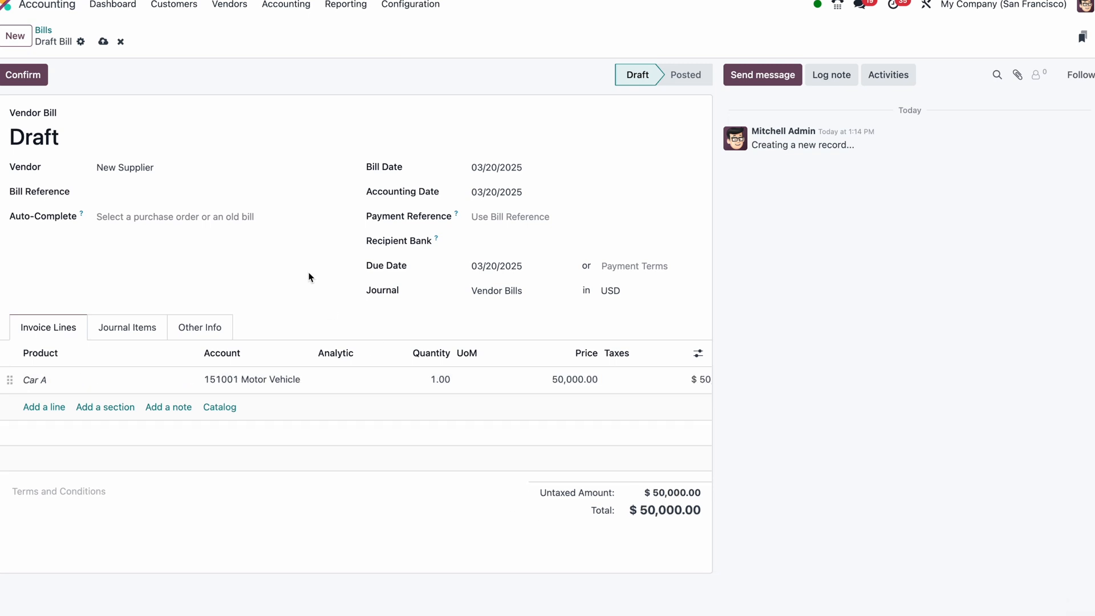
click(25, 79)
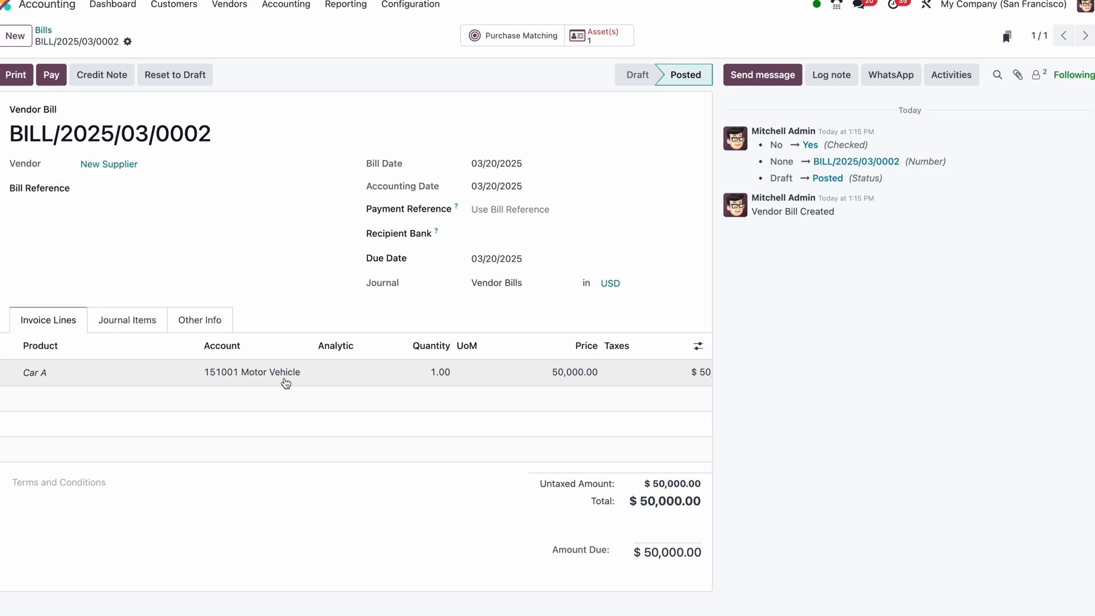
Open the asset linked to the bill, assign it the Motor Vehicle asset model and check its related bill entry
click(607, 44)
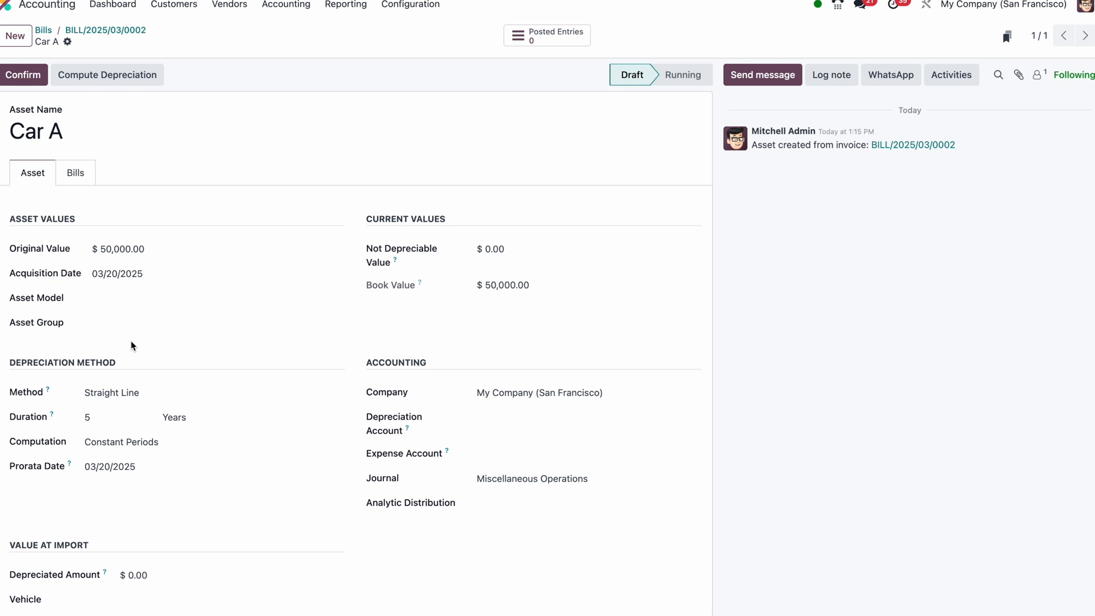
click(123, 300)
click(130, 320)
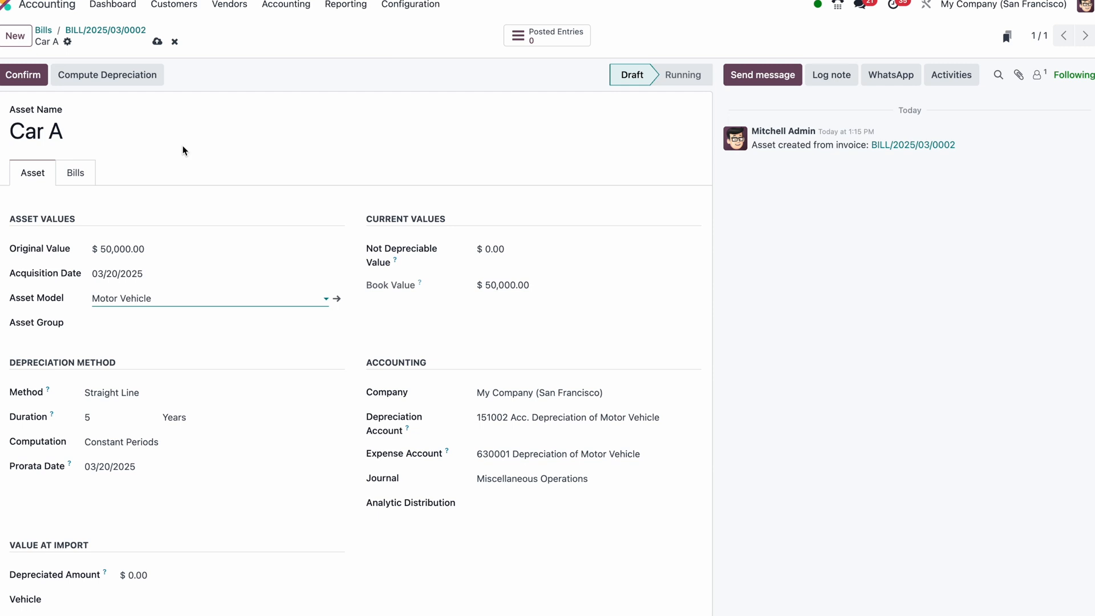
click(90, 176)
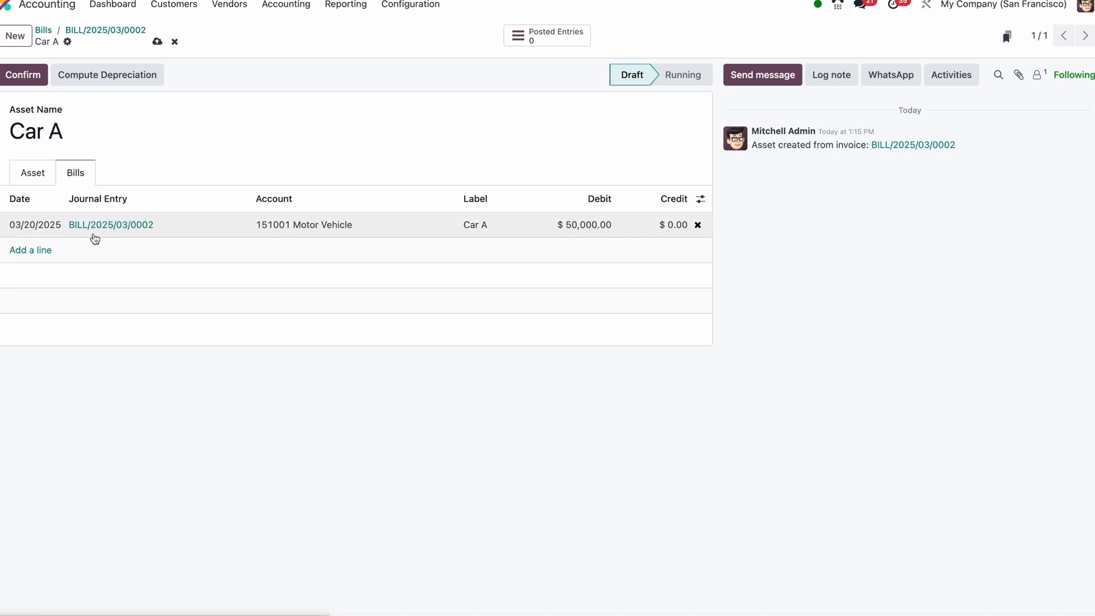
click(54, 179)
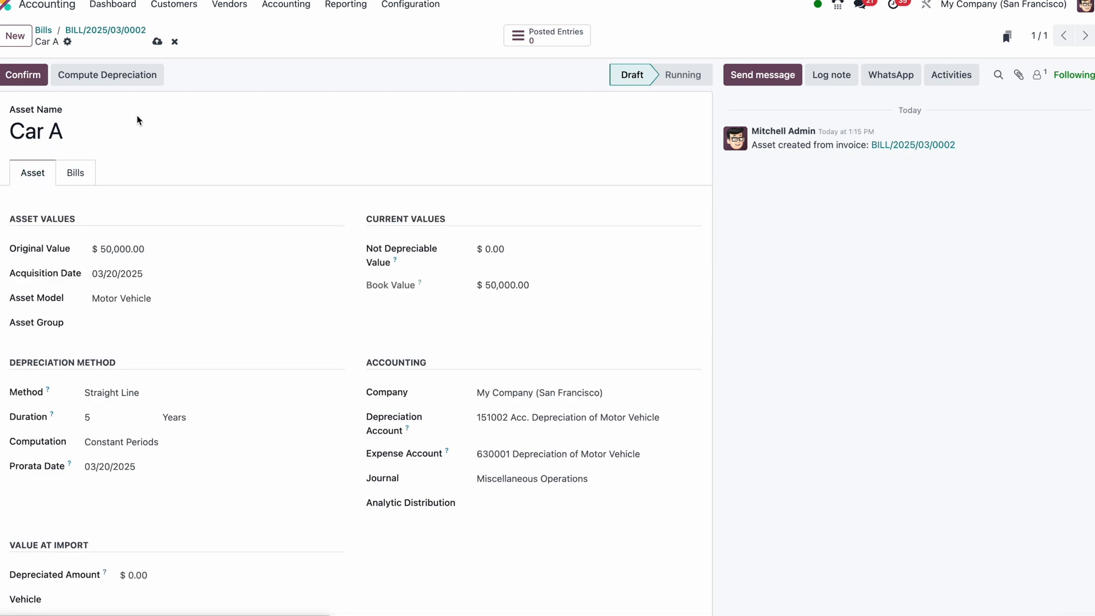
Compute the depreciation for Car A, review its depreciation board and confirm the asset
click(114, 74)
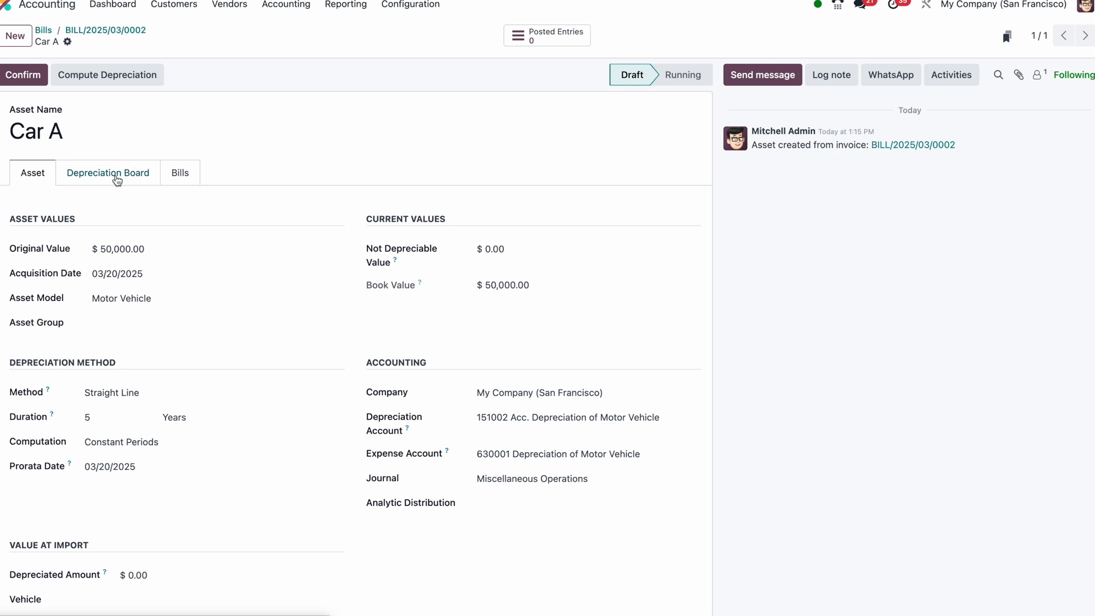
click(117, 181)
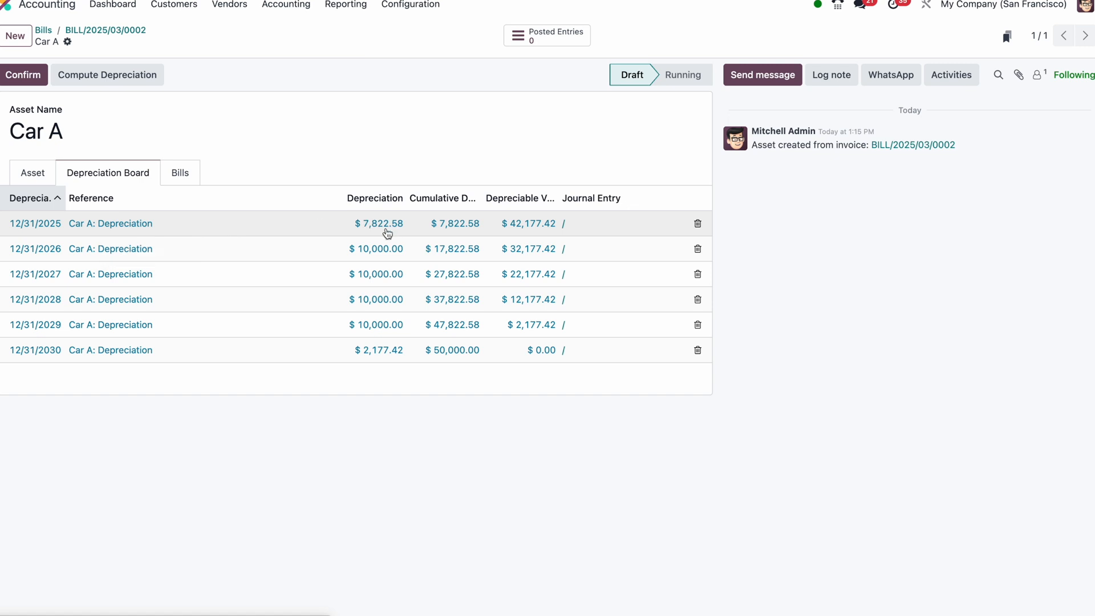
drag(406, 198, 437, 196)
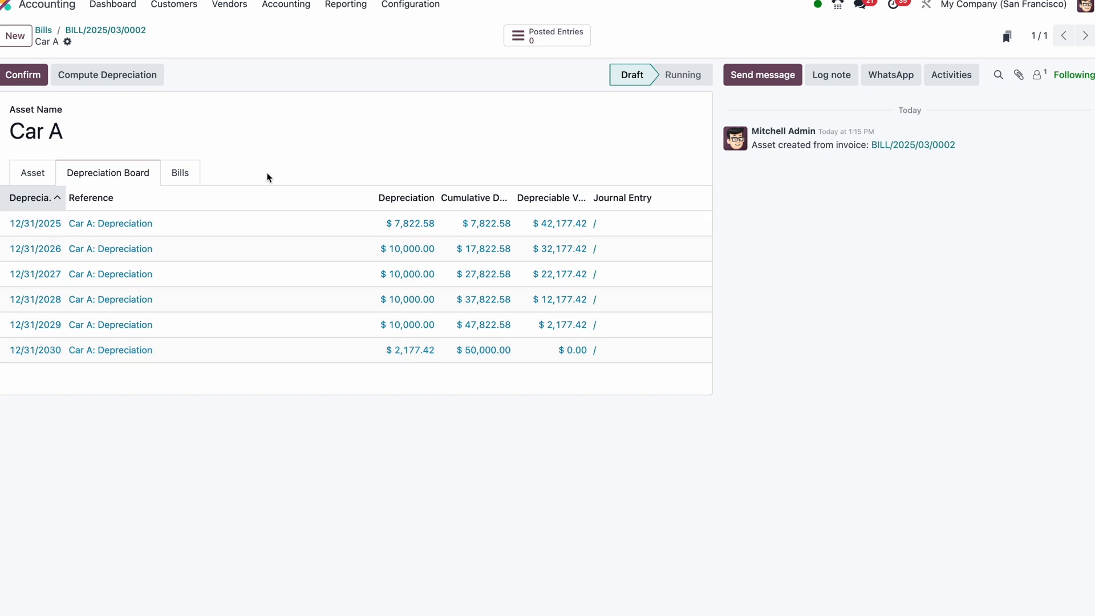
click(36, 73)
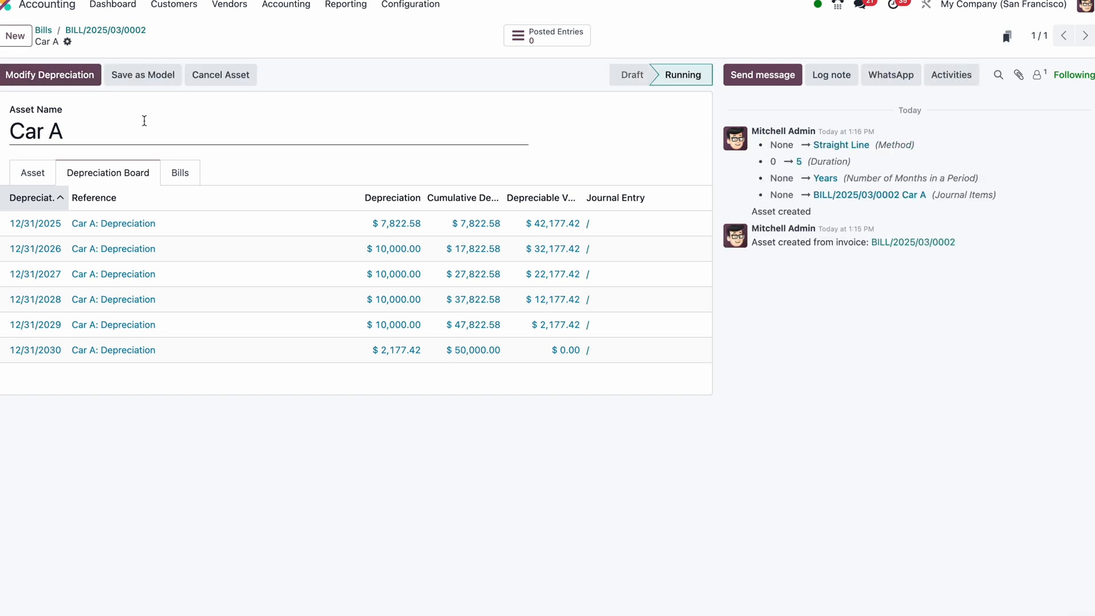
Review Car A's asset details and the journal entry of its 12/31/2025 depreciation, and return to the vendor bill
click(42, 176)
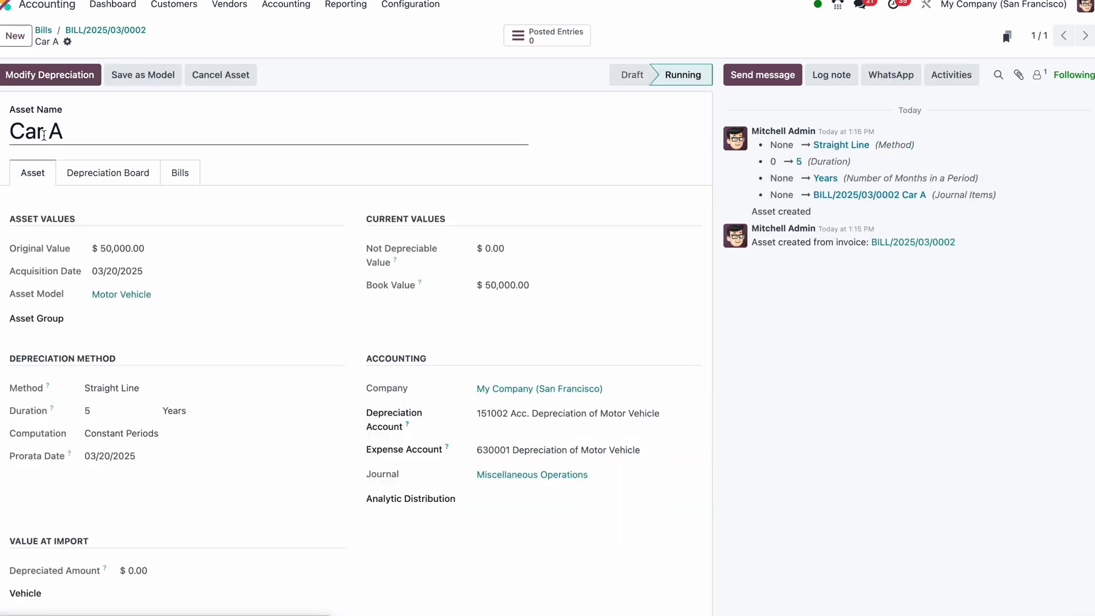
click(117, 174)
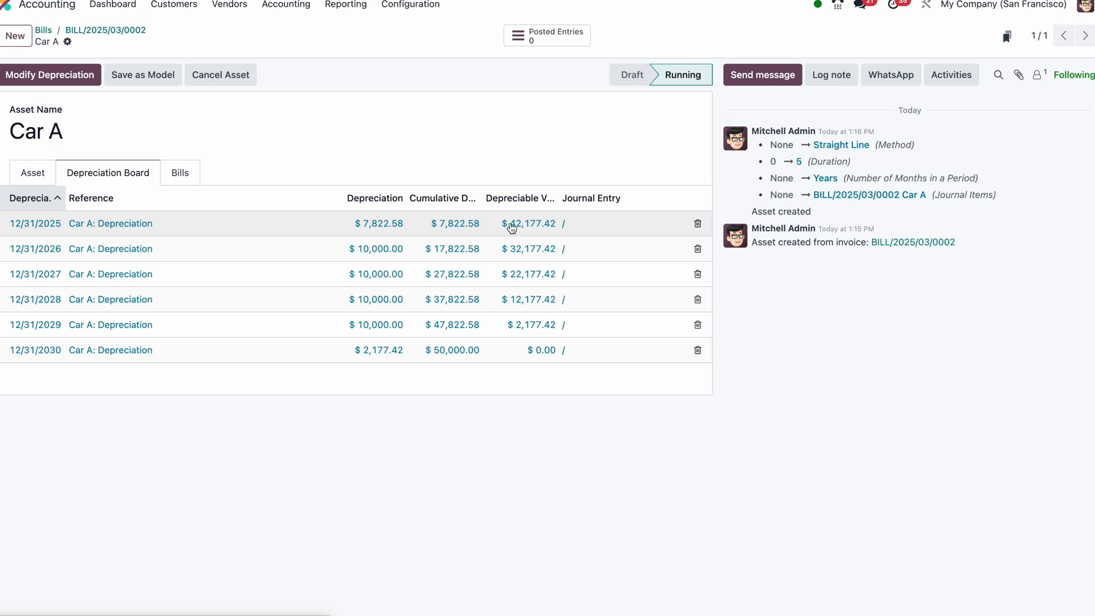
click(564, 225)
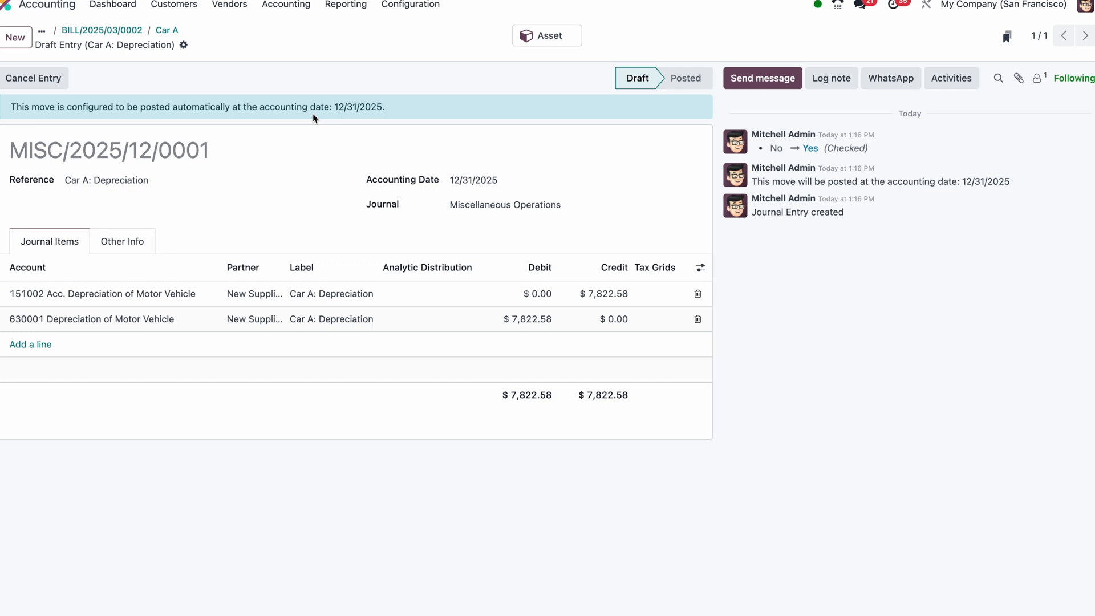
click(161, 31)
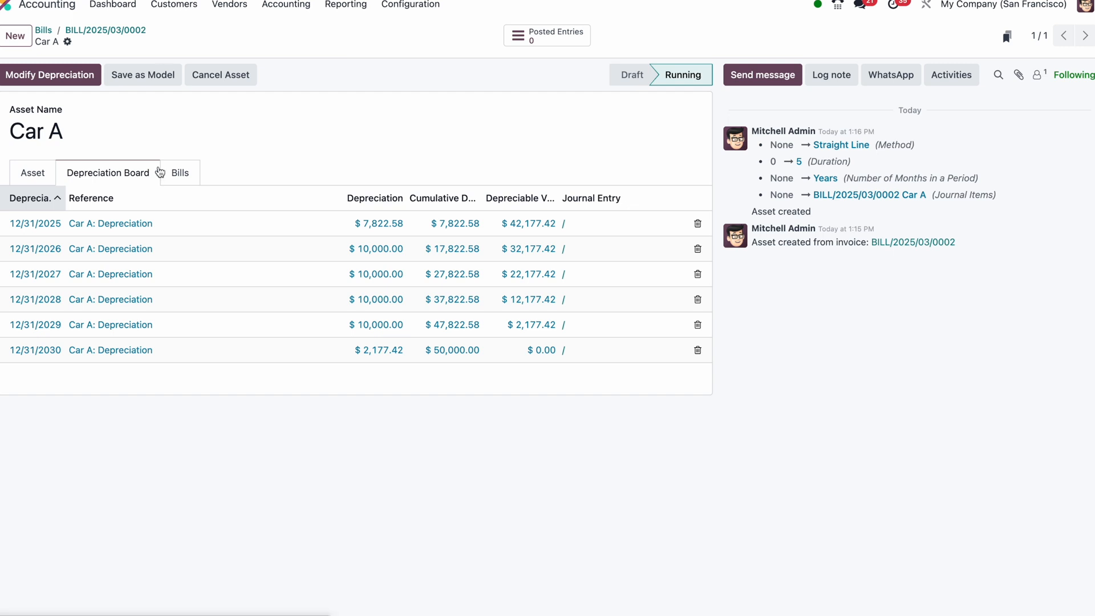
click(123, 34)
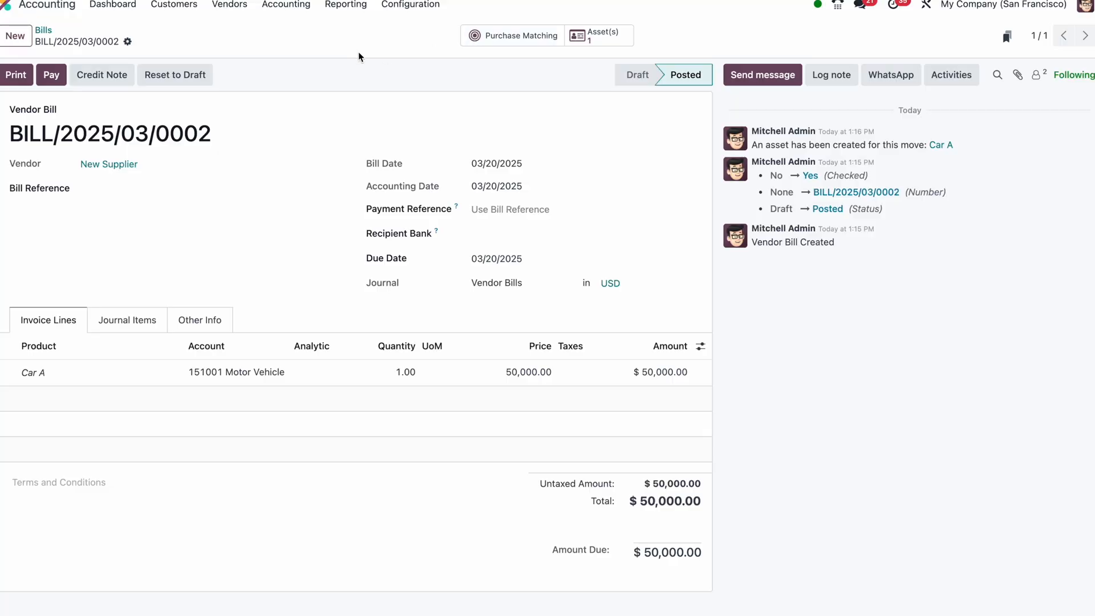
Create a new record in the list of assets and name it "Car B"
click(286, 4)
click(298, 121)
click(24, 40)
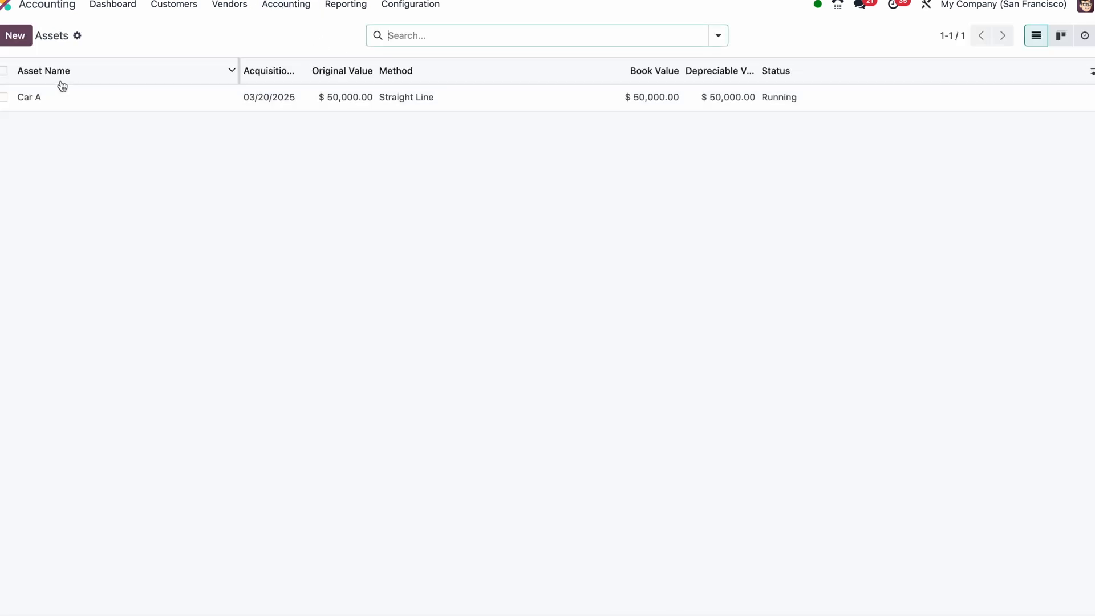
text(C)
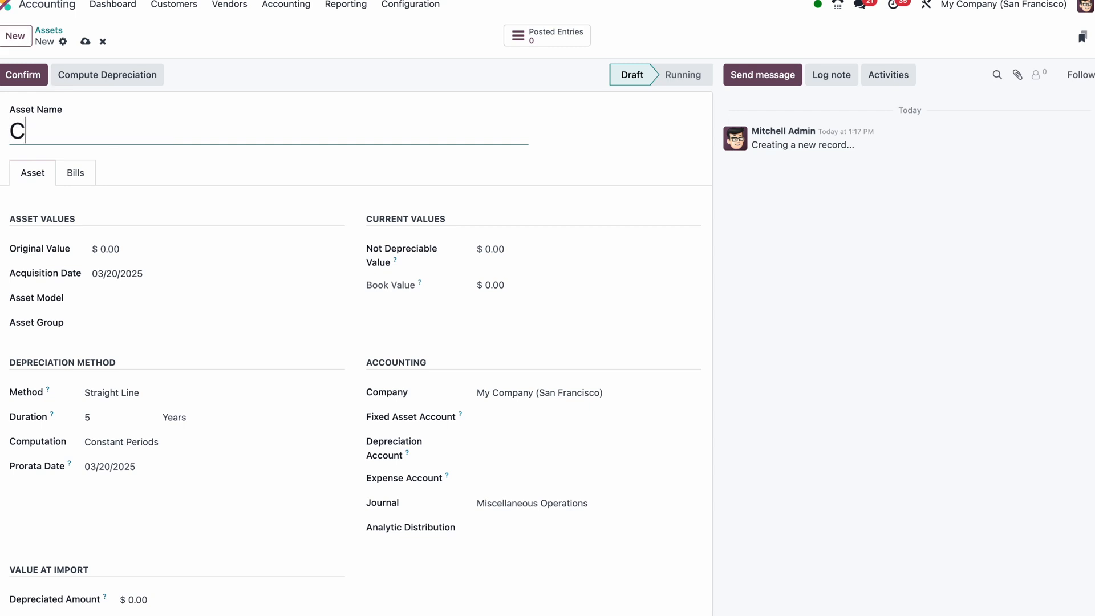
text(ar B)
Set Car B's original value to 40,000.00 and its asset model to Motor Vehicle
click(142, 253)
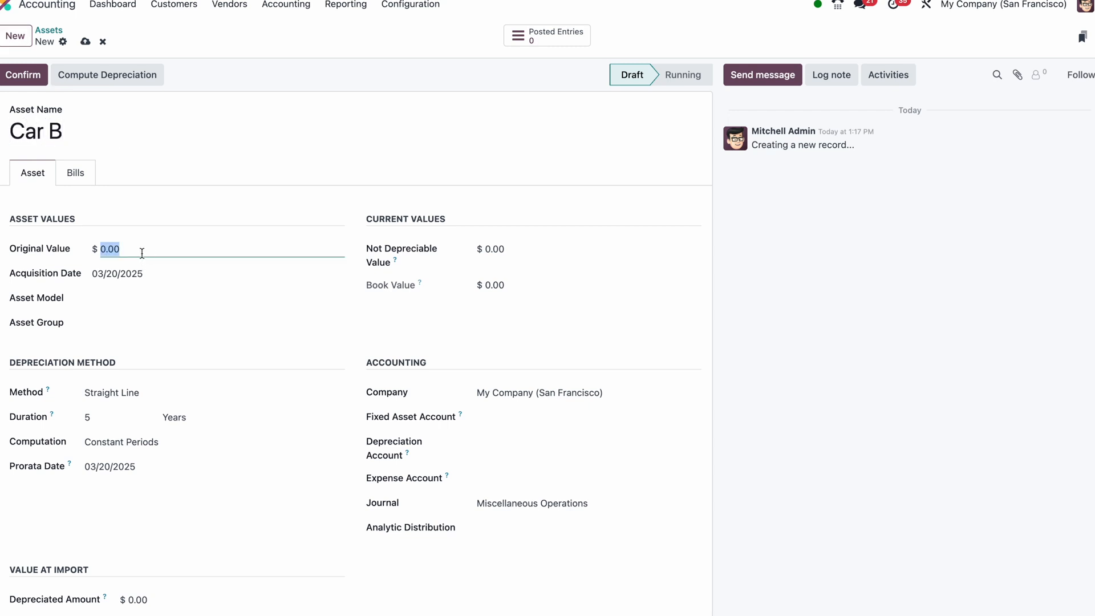
text(40000)
click(126, 296)
click(125, 316)
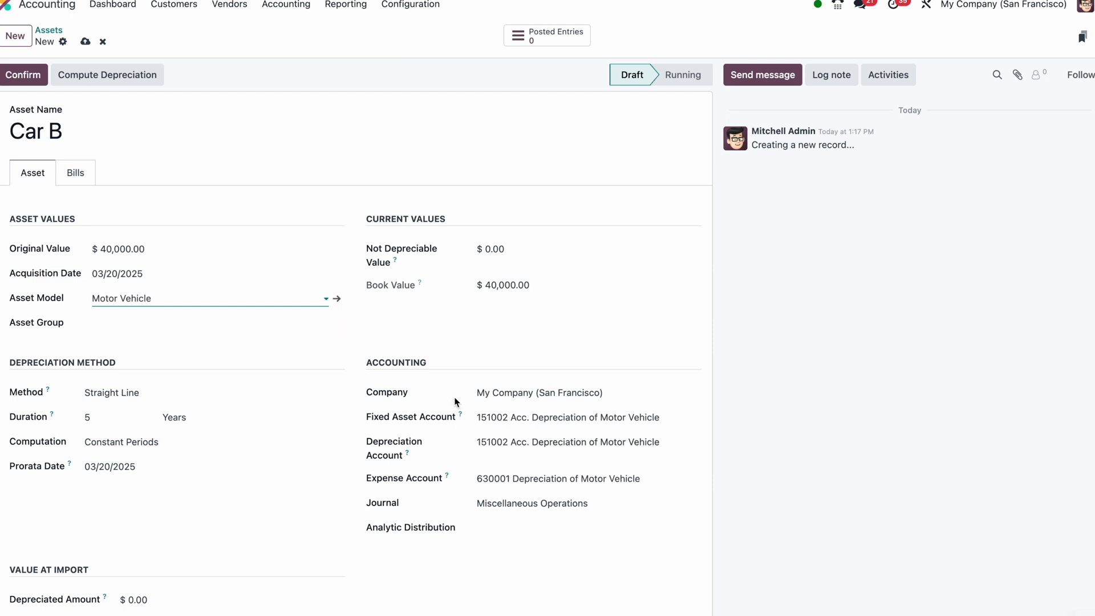
scroll(451, 422, down, 1)
scroll(248, 195, up, 1)
Compute the depreciation for Car B, check its depreciation board and confirm the asset
click(119, 88)
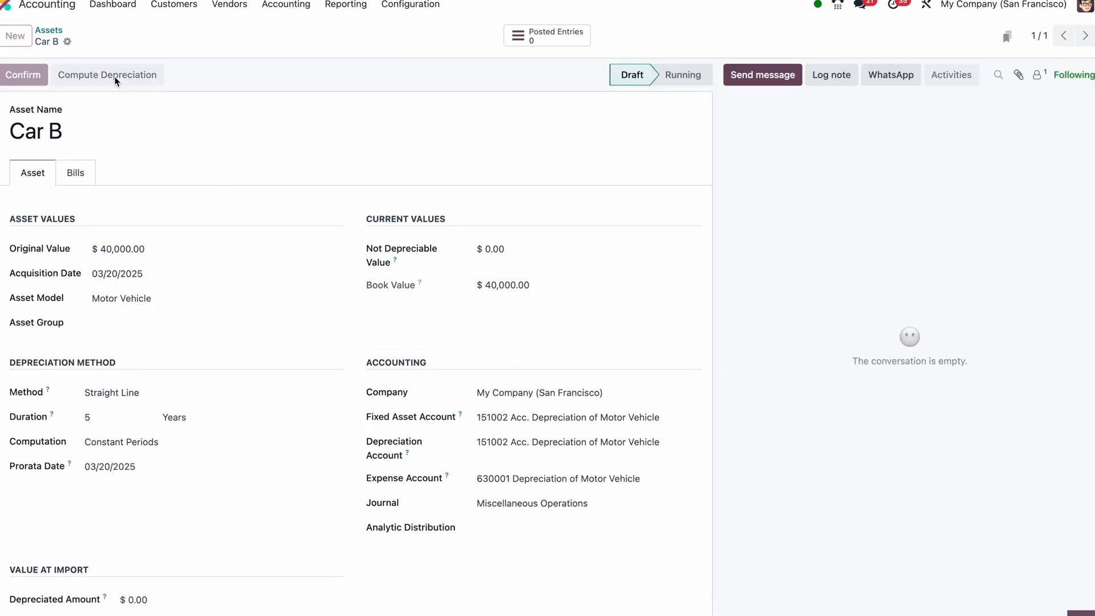
click(94, 173)
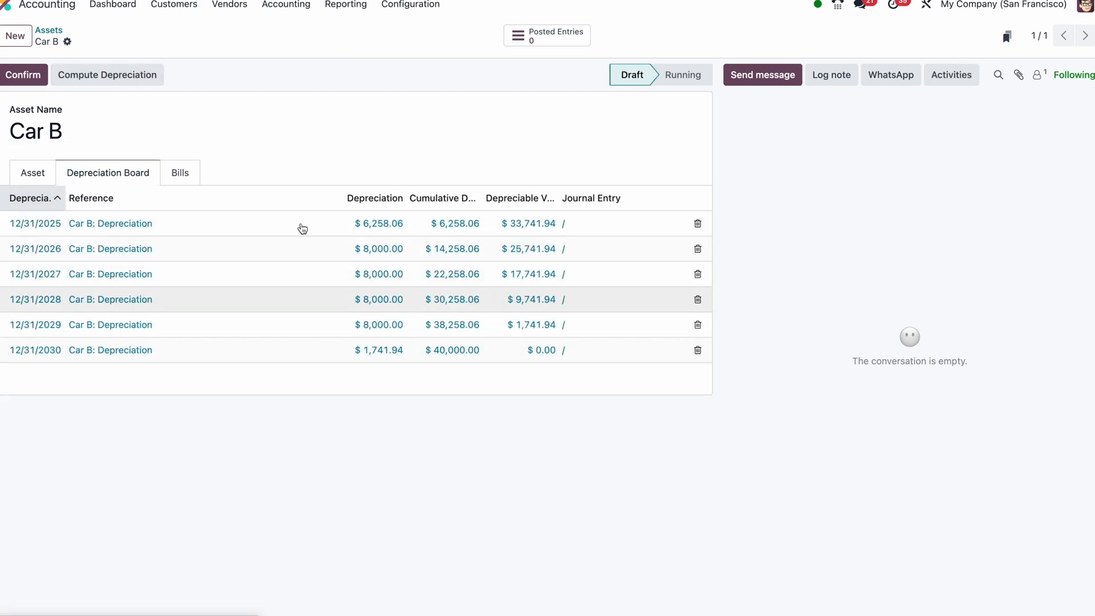
click(36, 174)
click(27, 80)
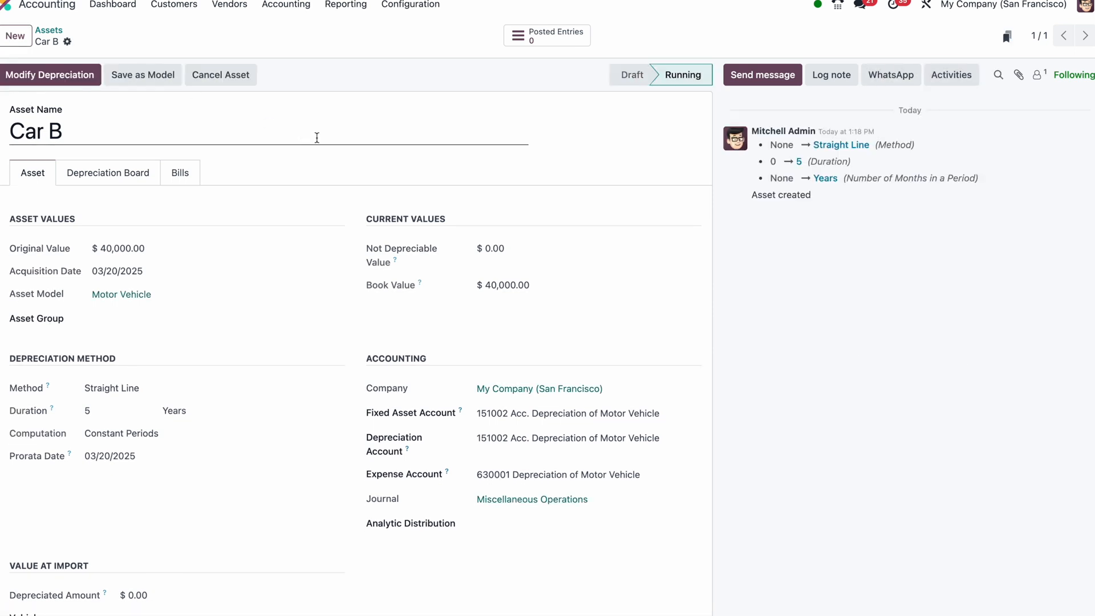